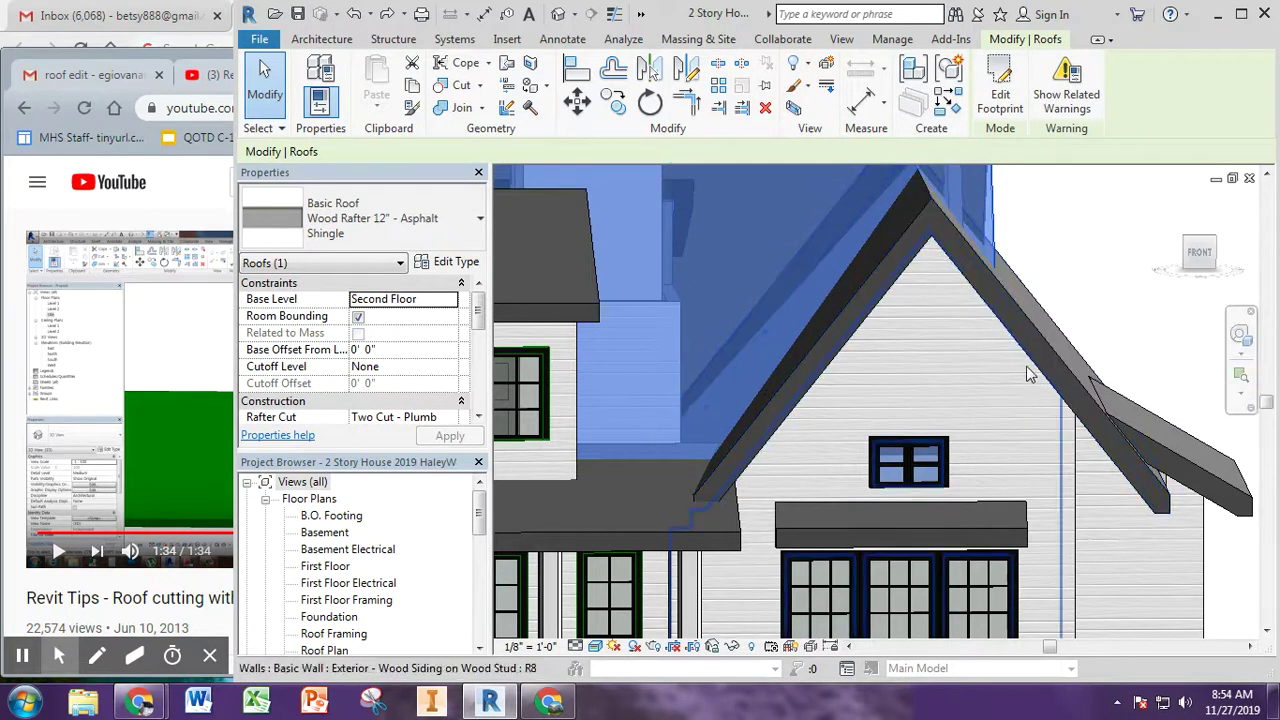
# Temporarily hide the asphalt shingle roof over the front gable wing beside the garage in the 3D view.
pyautogui.keyDown('shift'); pyautogui.moveTo(937, 357); pyautogui.dragTo(823, 360, button='middle'); pyautogui.keyUp('shift')
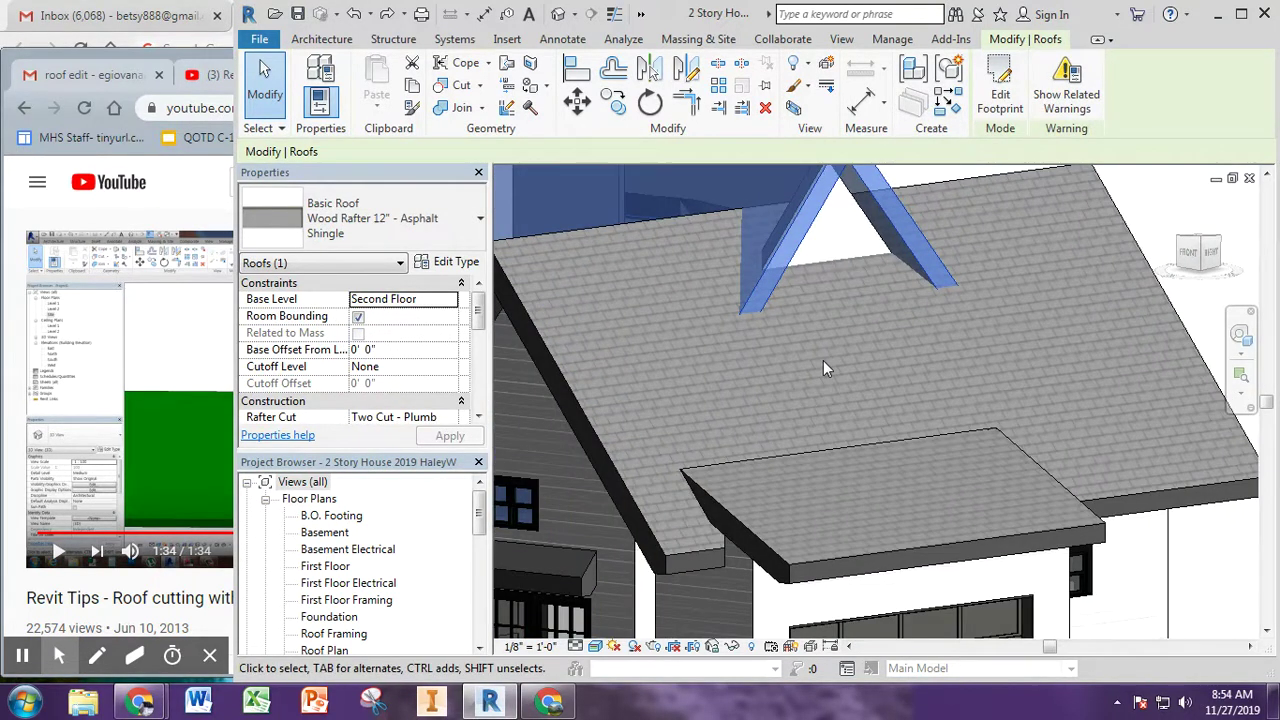
pyautogui.press('Escape')
pyautogui.click(646, 225)
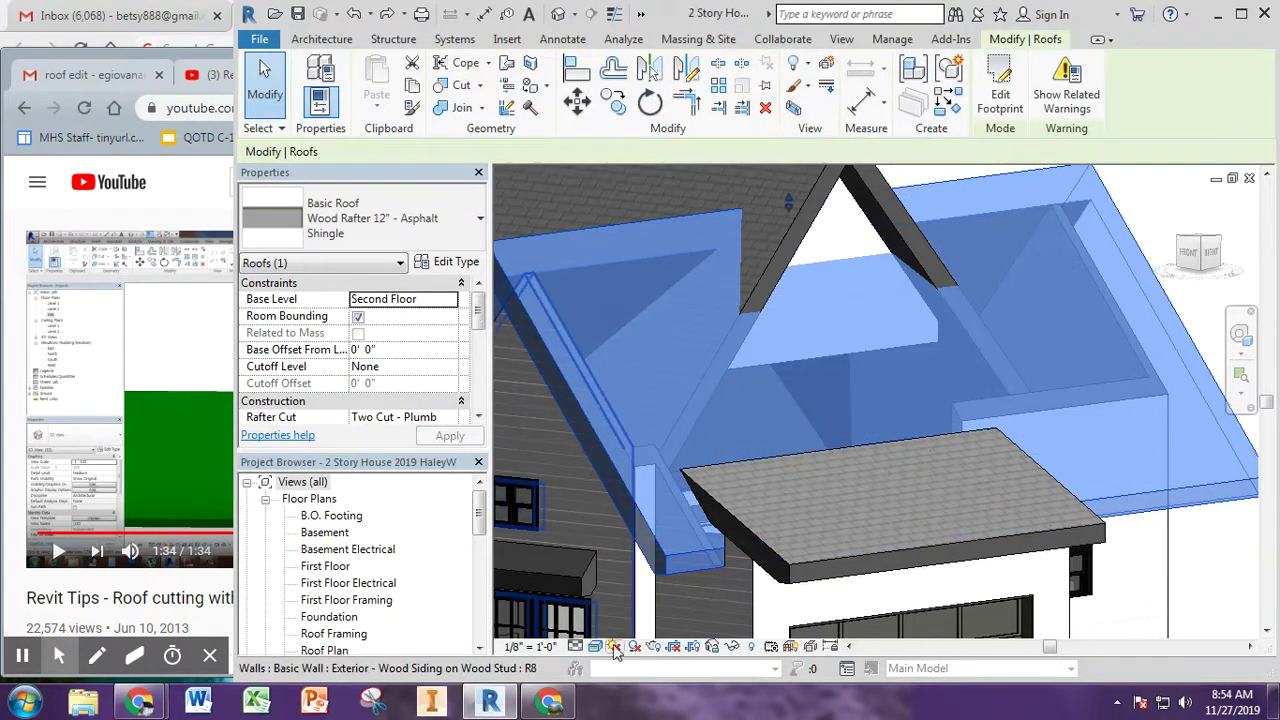
pyautogui.click(731, 646)
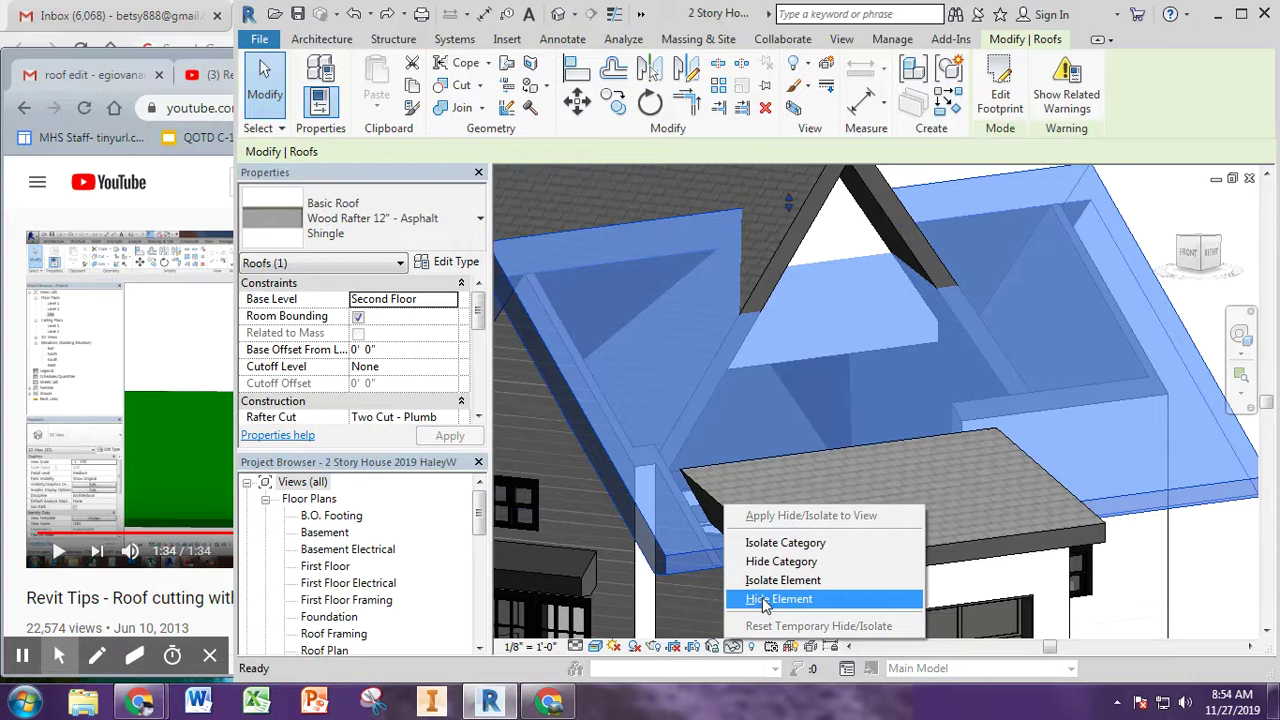
pyautogui.click(790, 597)
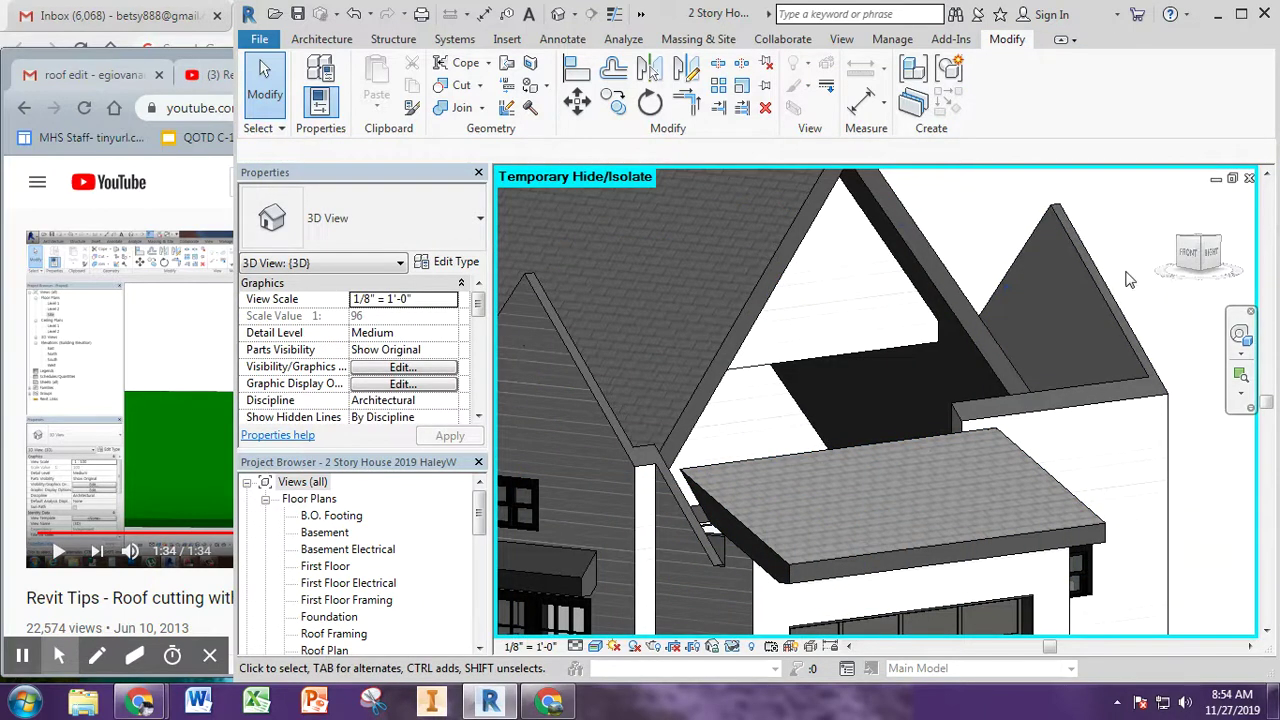
# Maximize the modeling window so the whole house is shown in the 3D view.
pyautogui.keyDown('shift'); pyautogui.moveTo(885, 368); pyautogui.dragTo(866, 510, button='middle'); pyautogui.keyUp('shift')
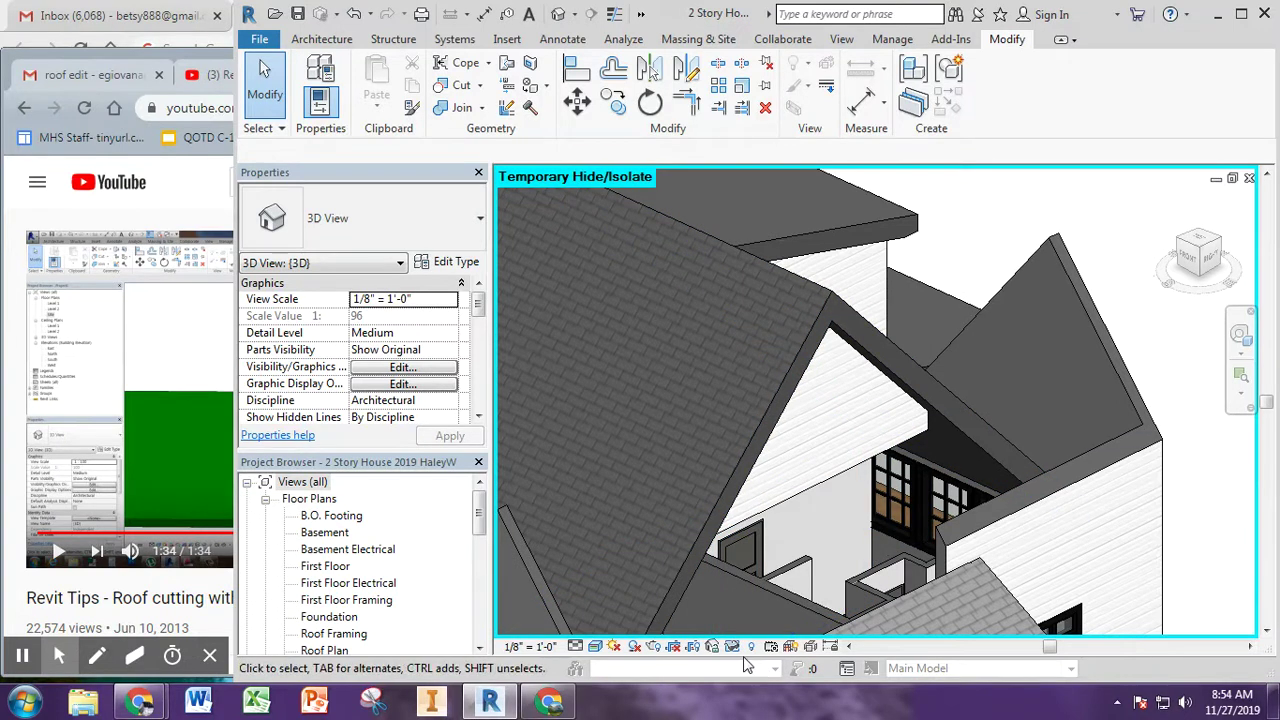
pyautogui.keyDown('shift'); pyautogui.moveTo(982, 411); pyautogui.dragTo(1050, 480, button='middle'); pyautogui.keyUp('shift')
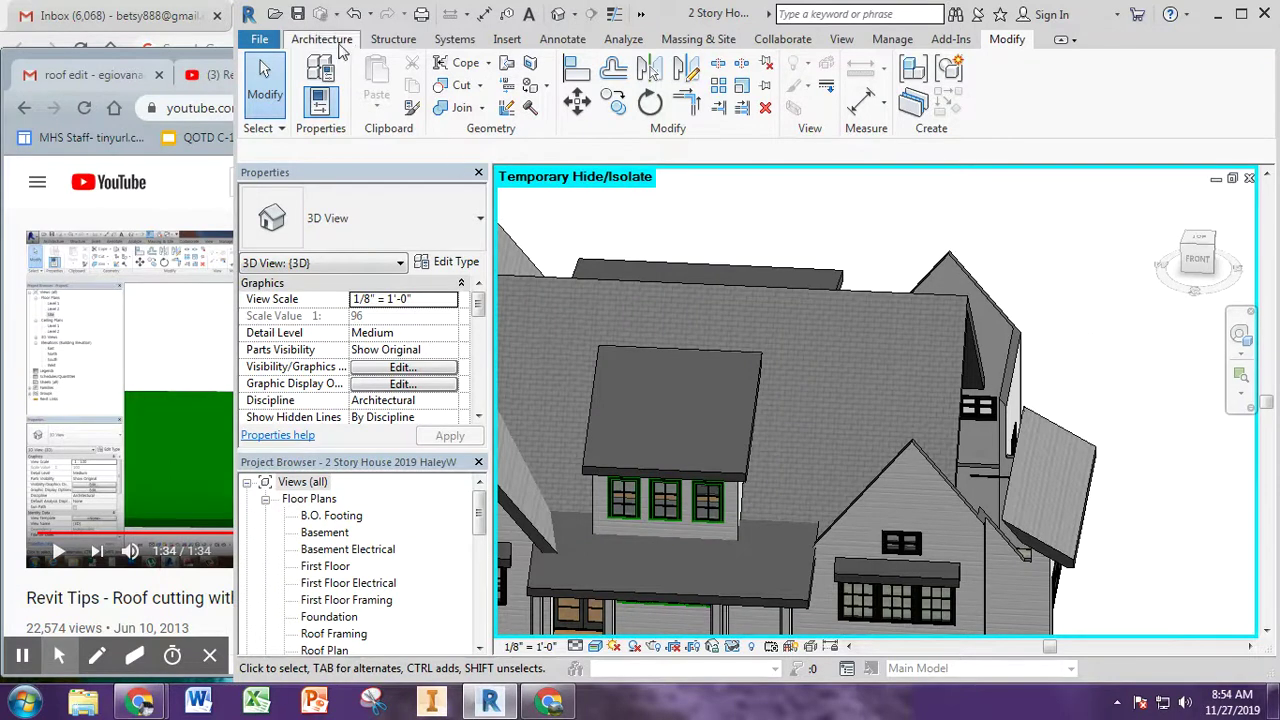
pyautogui.click(1241, 14)
pyautogui.scroll(-3, 829, 357)
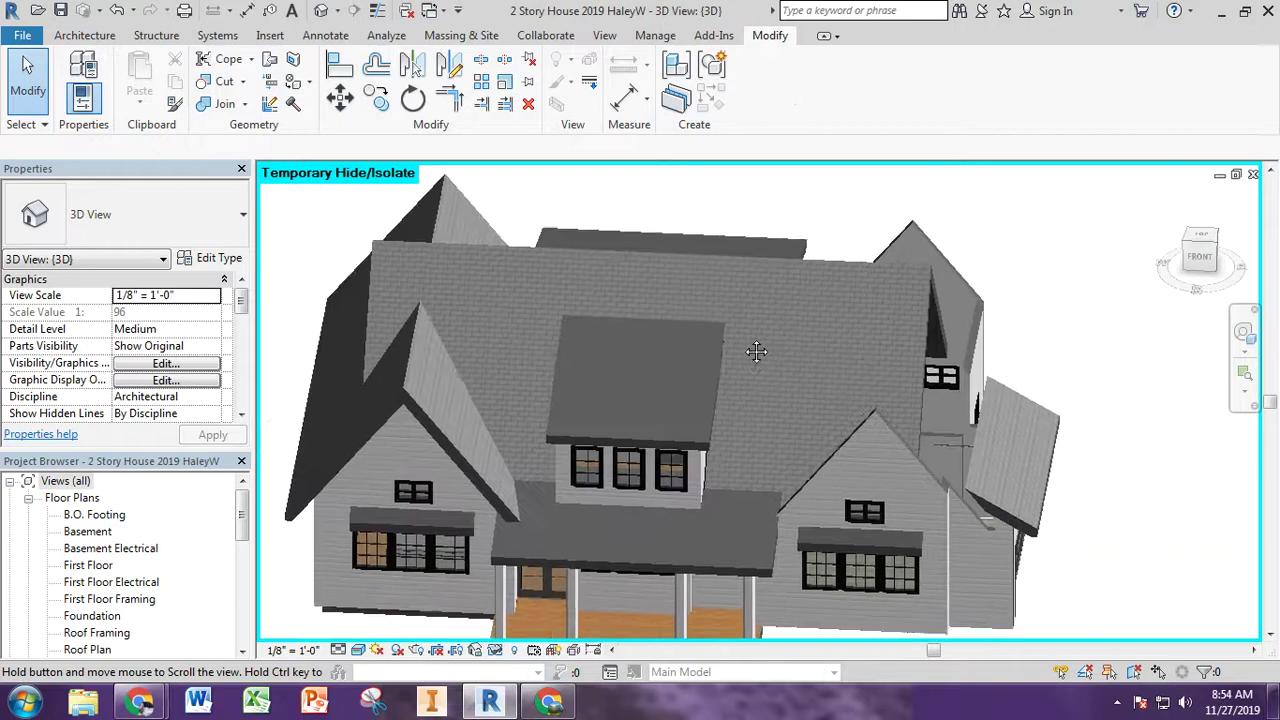
# Create an in-place model component in the Roofs category and name it Roof Void R1.
pyautogui.click(108, 40)
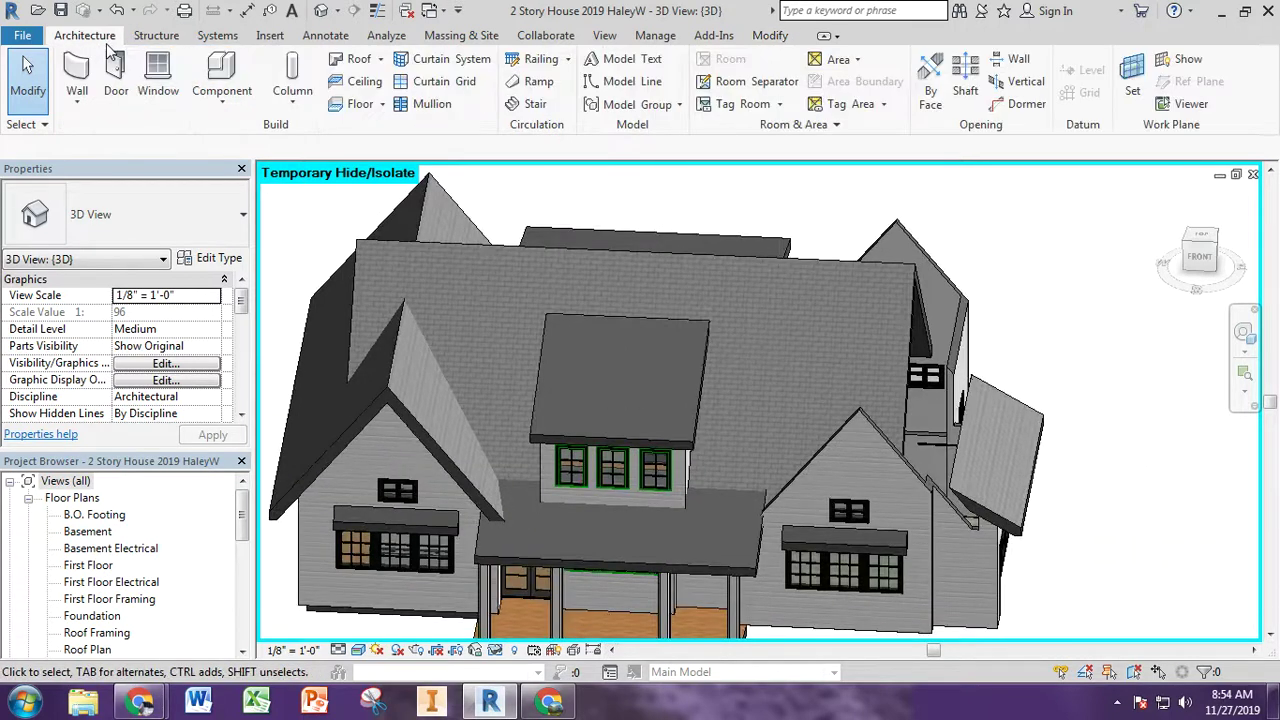
pyautogui.click(240, 116)
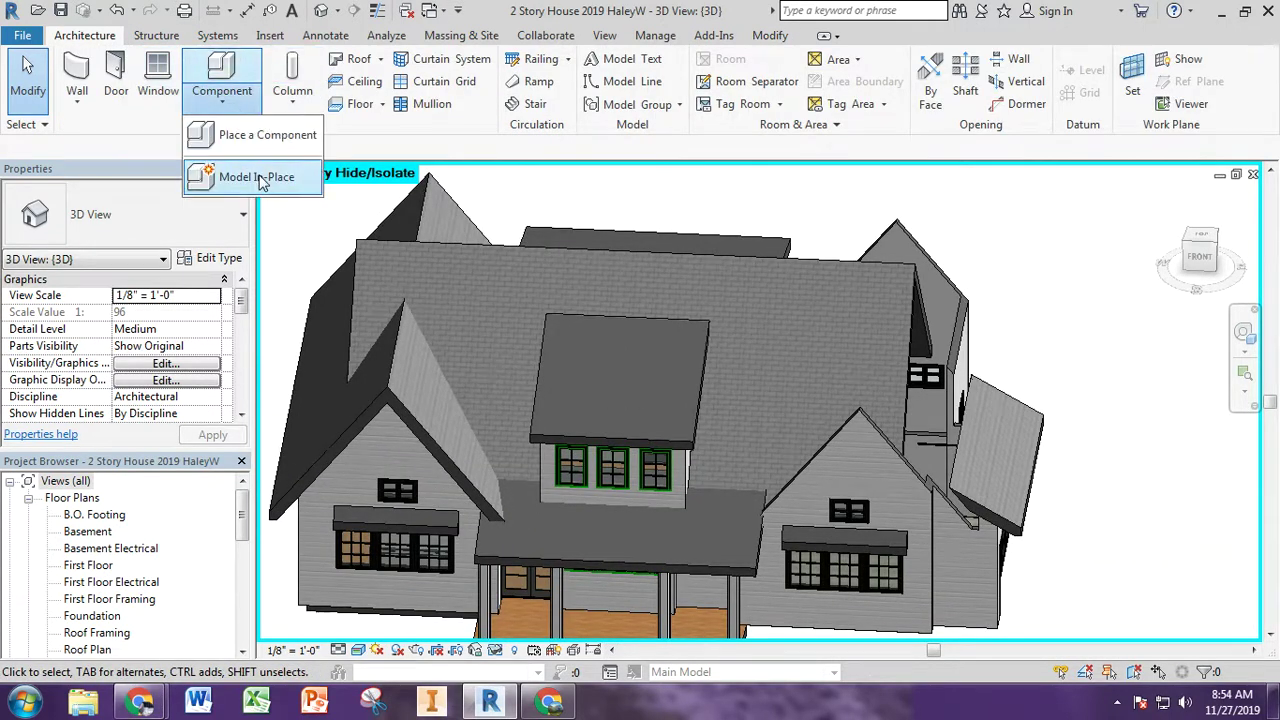
pyautogui.click(228, 174)
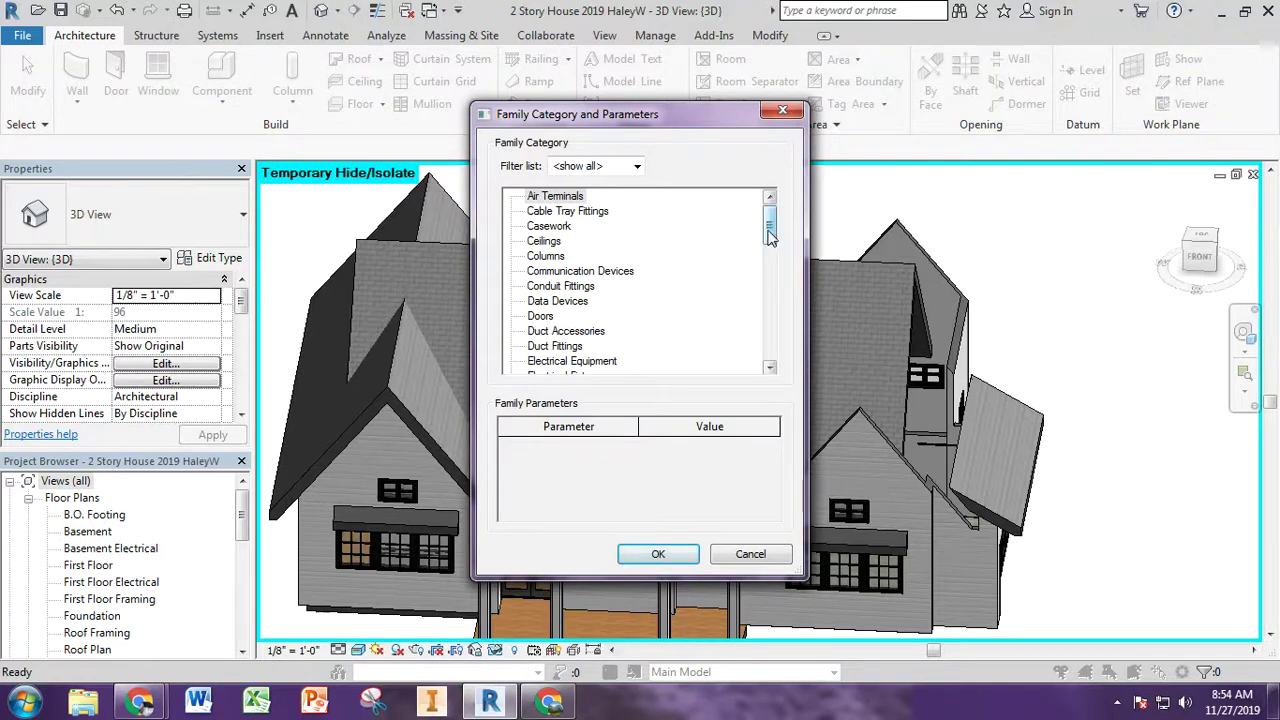
pyautogui.moveTo(770, 233); pyautogui.dragTo(770, 310)
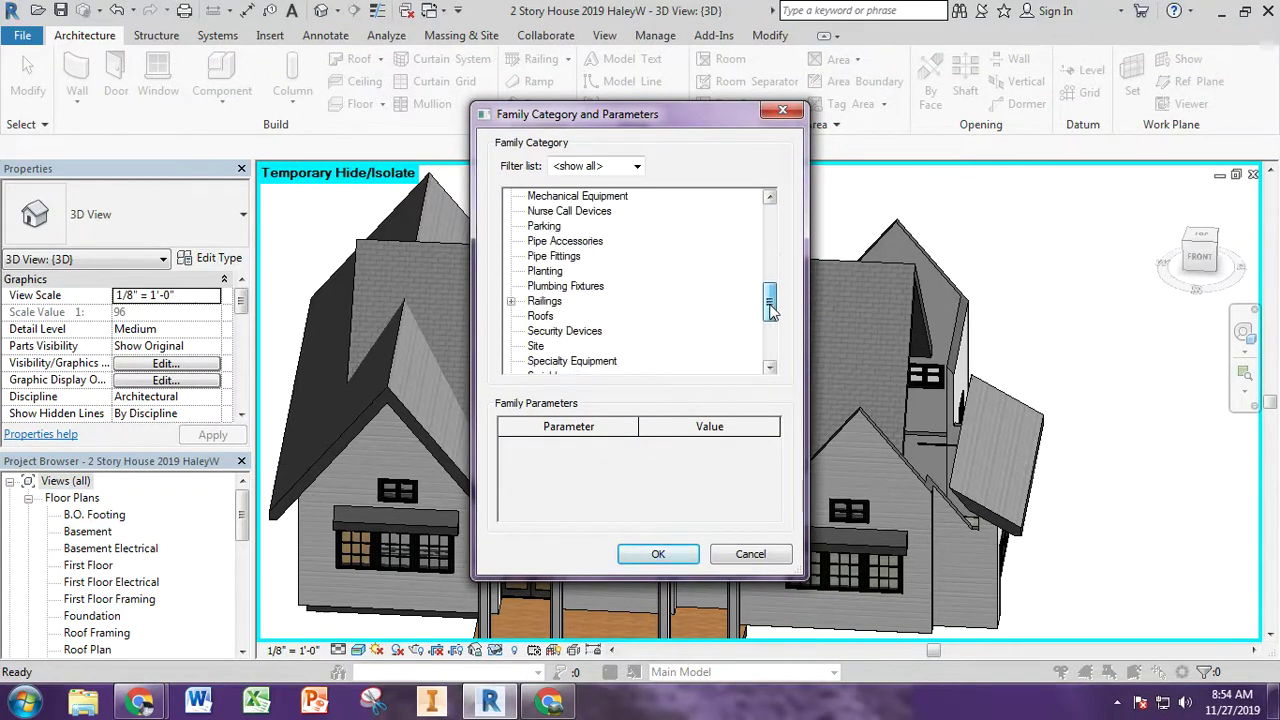
pyautogui.click(658, 558)
pyautogui.write('Roof Void R1')
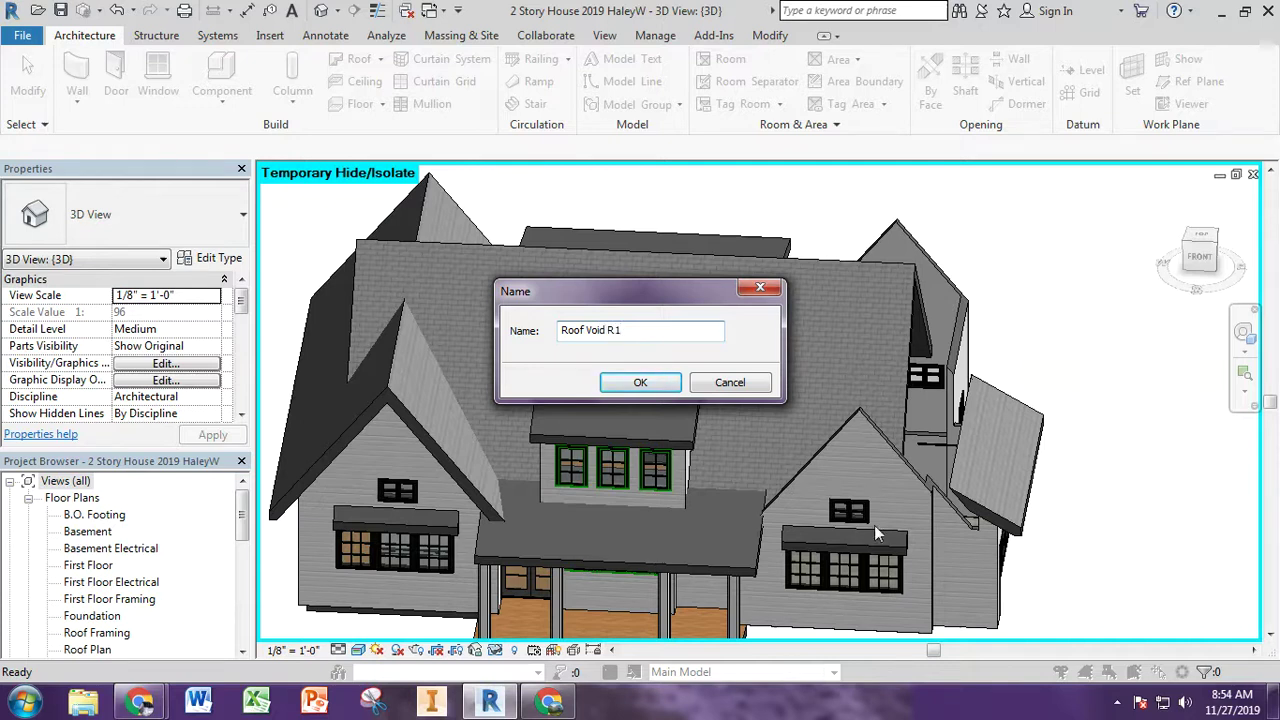
pyautogui.click(640, 382)
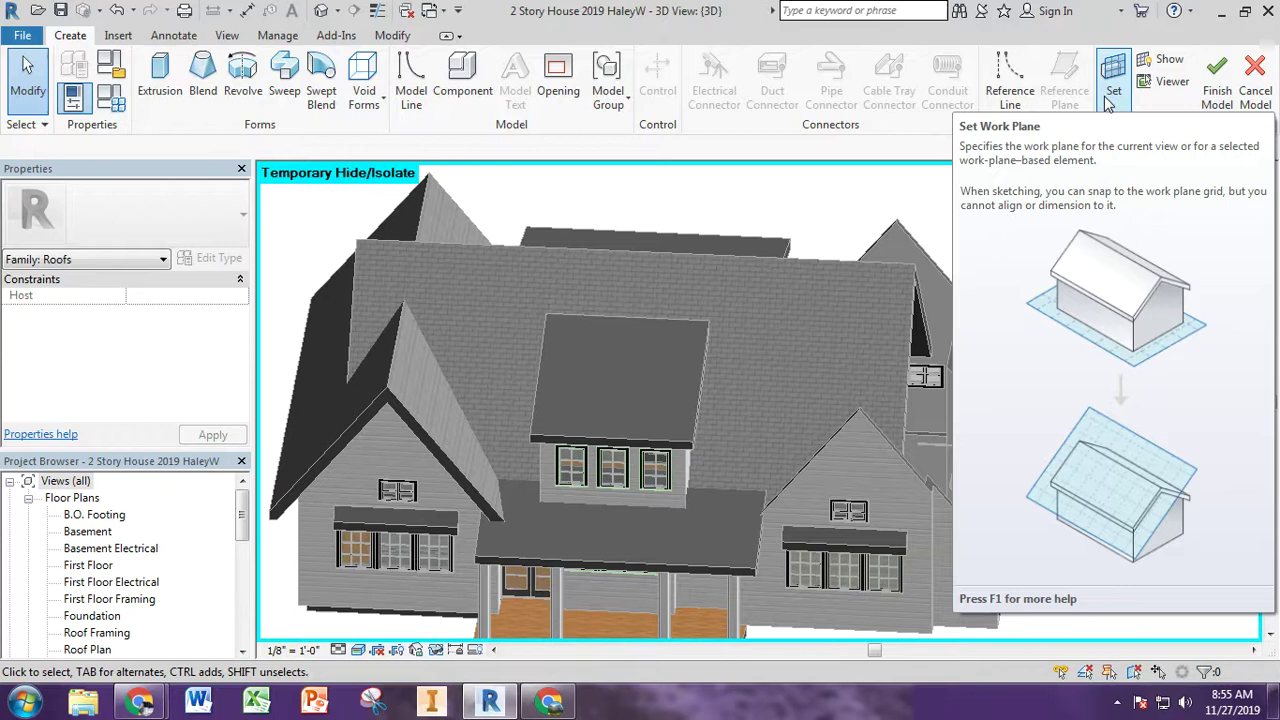
# Set the work plane by picking the front gable wall beside the garage wing.
pyautogui.click(1112, 80)
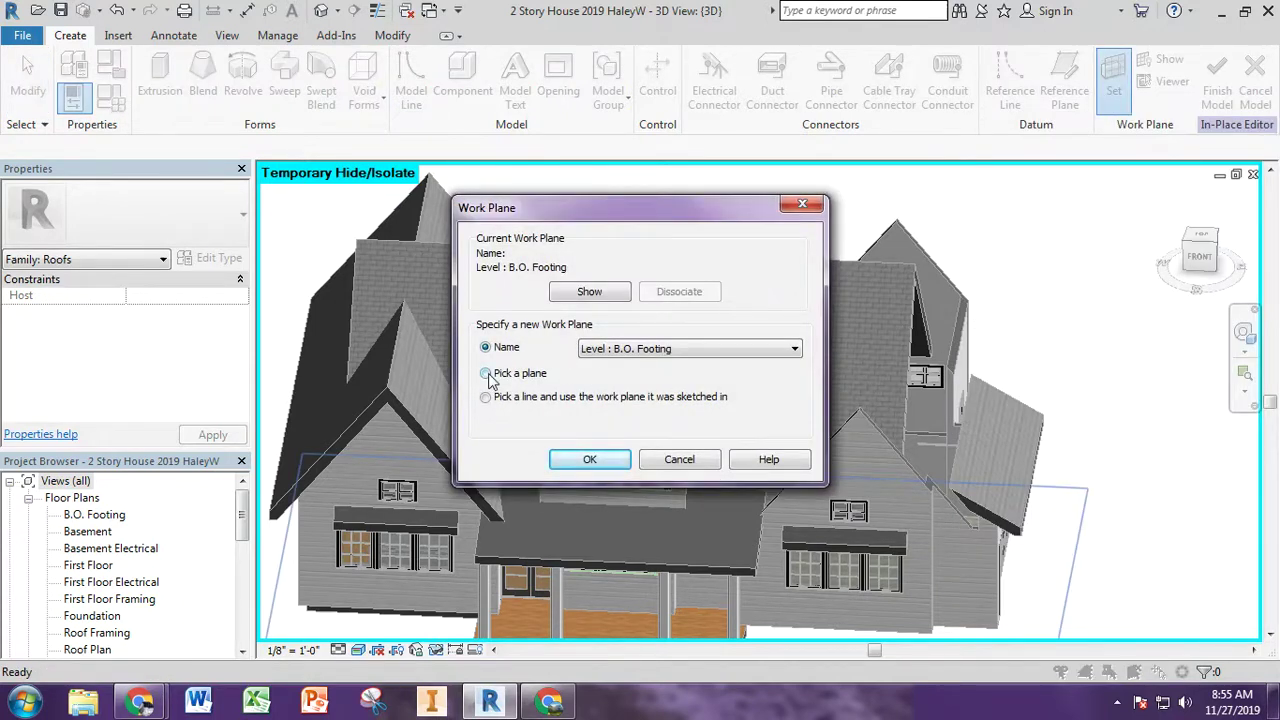
pyautogui.click(589, 459)
pyautogui.keyDown('shift'); pyautogui.moveTo(590, 462); pyautogui.dragTo(450, 480, button='middle'); pyautogui.keyUp('shift')
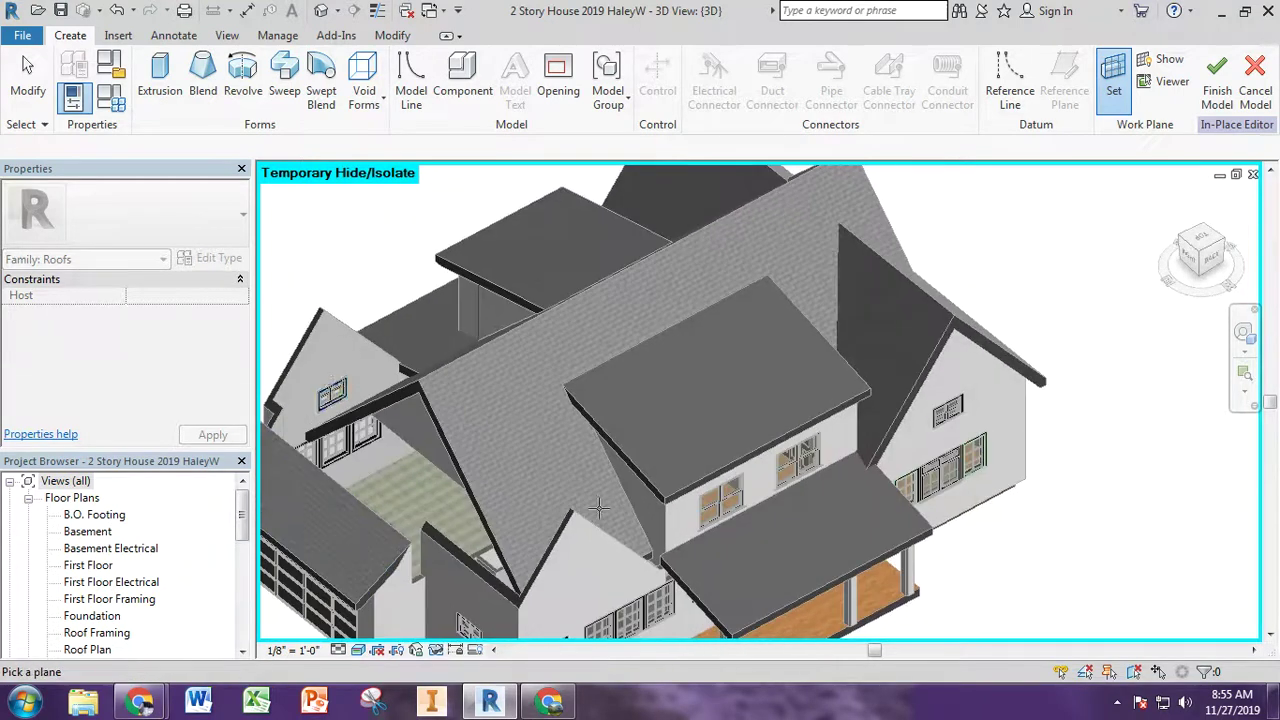
pyautogui.click(291, 381)
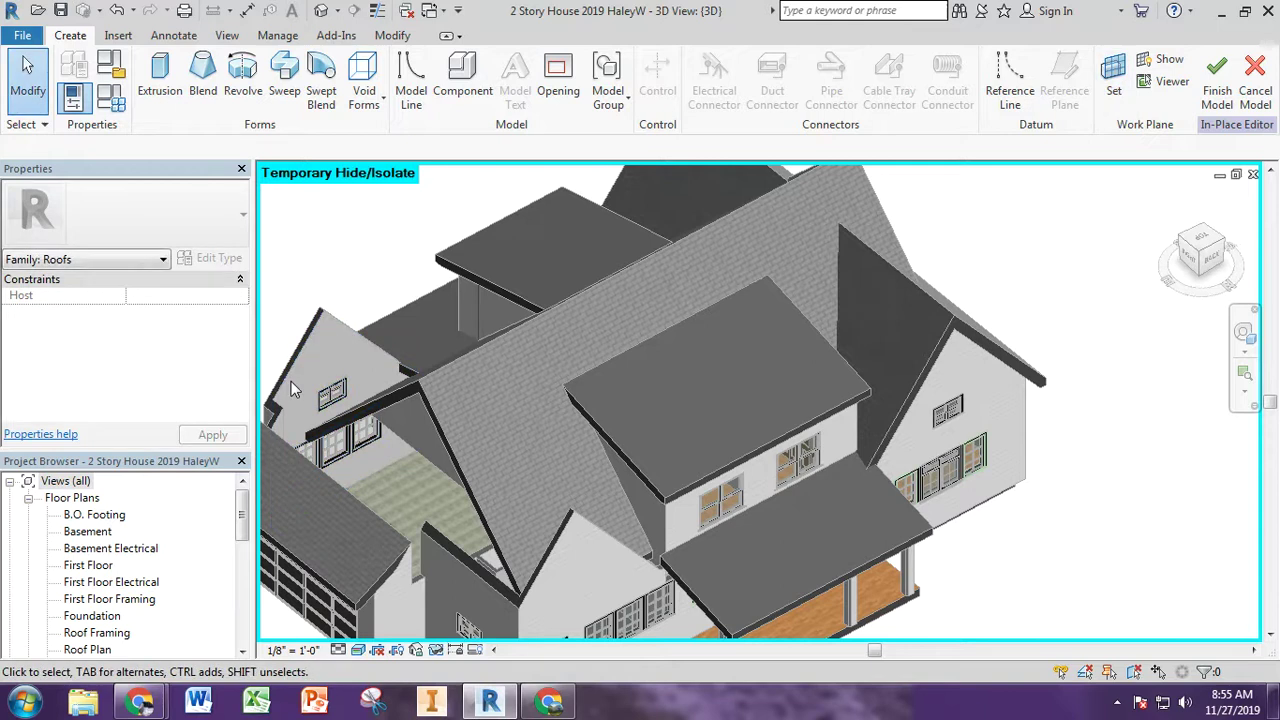
# Start a void extrusion and pick the front gable's two sloped edges and the adjoining vertical roof edges as sketch lines.
pyautogui.click(364, 88)
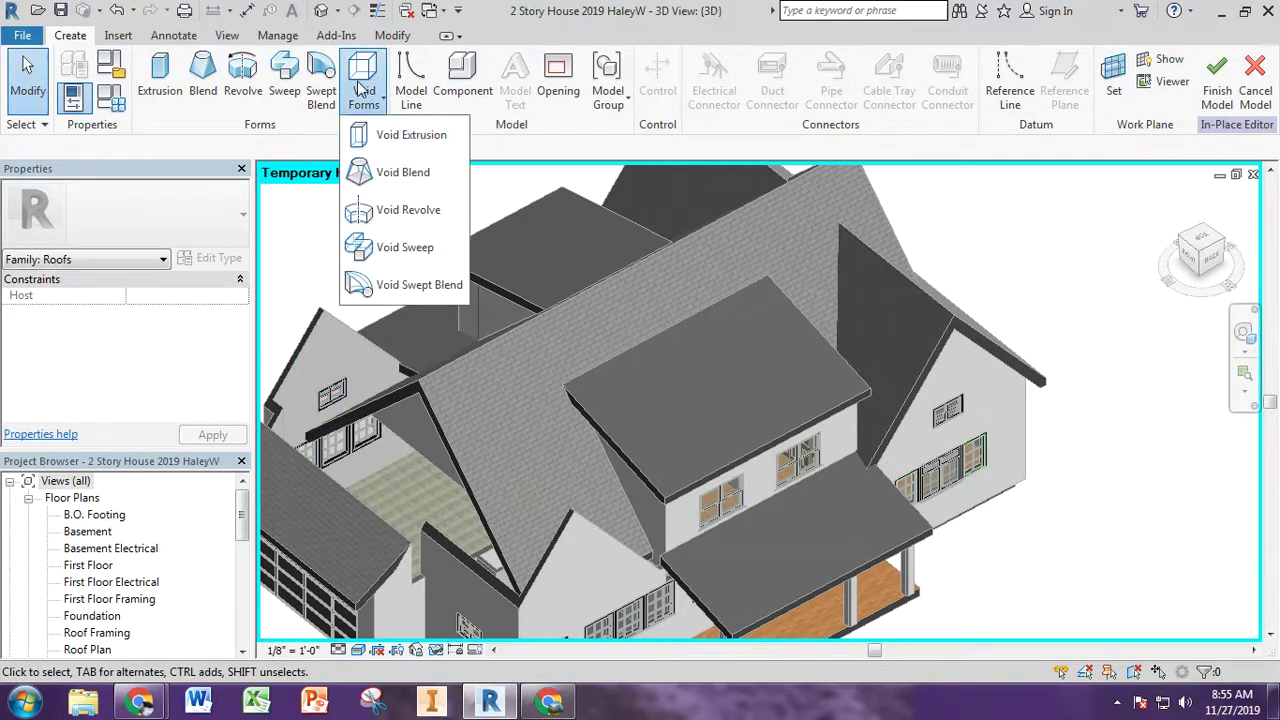
pyautogui.click(392, 141)
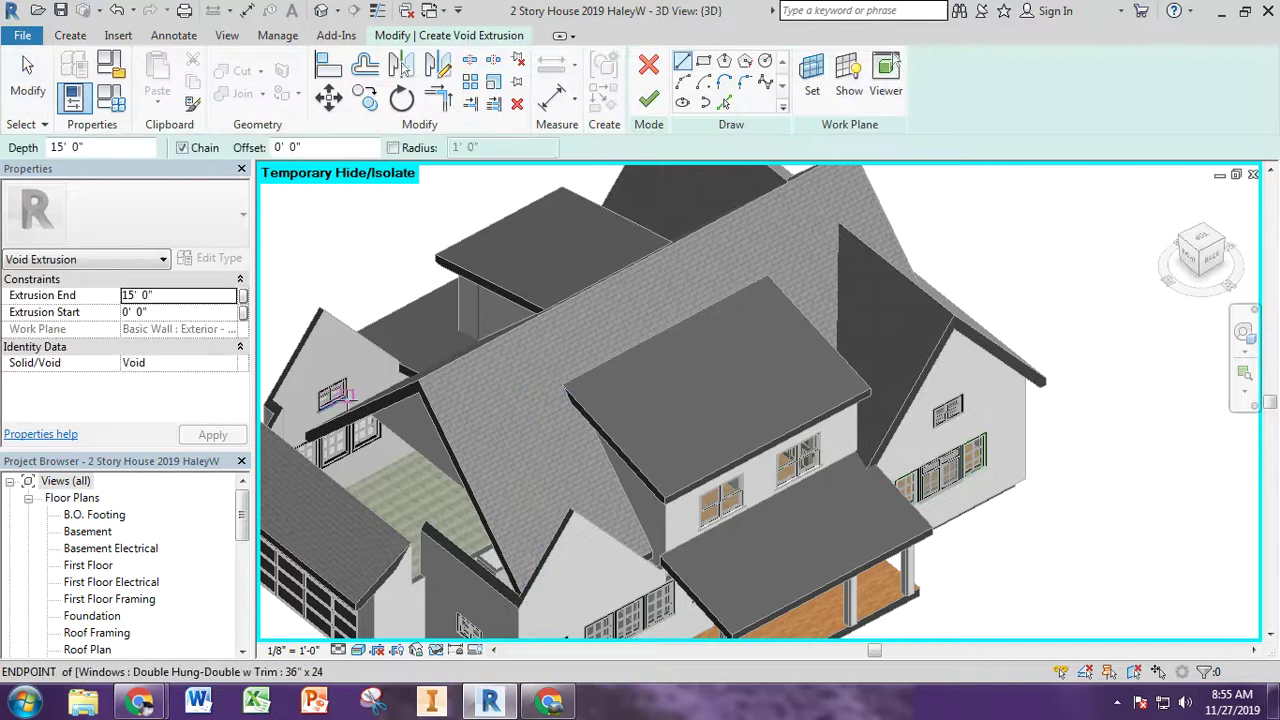
pyautogui.click(1190, 262)
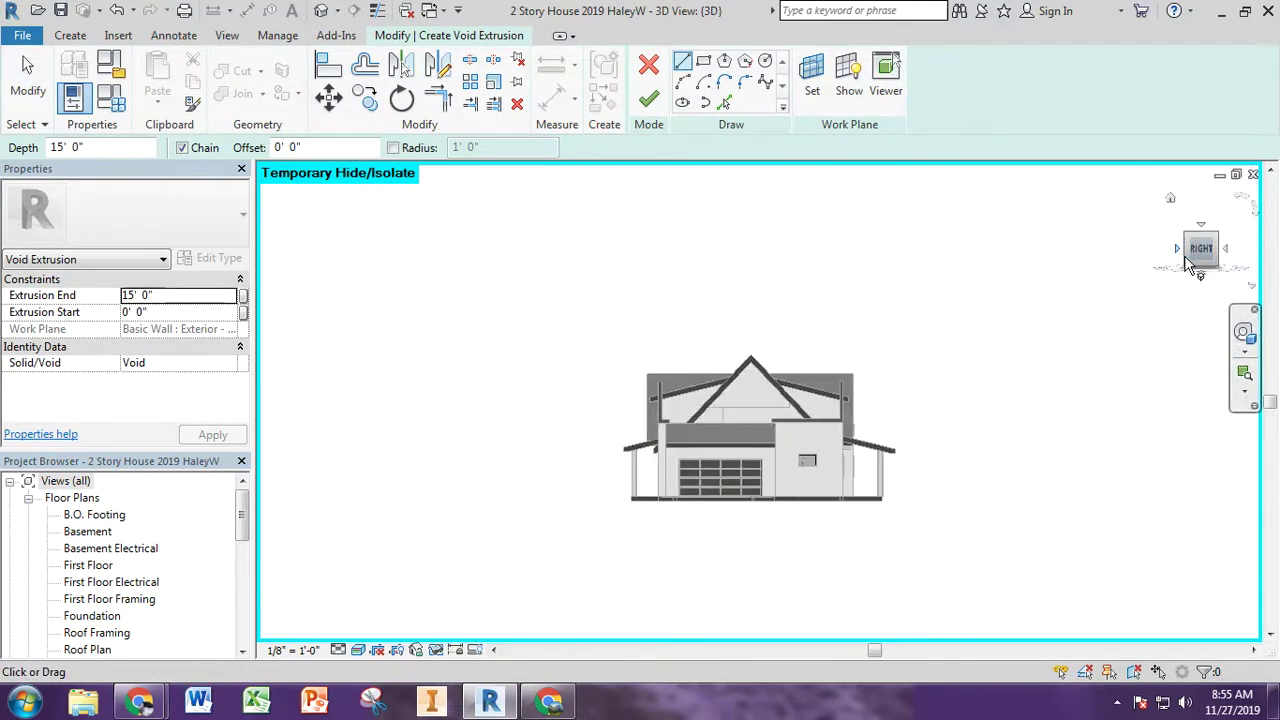
pyautogui.click(1178, 249)
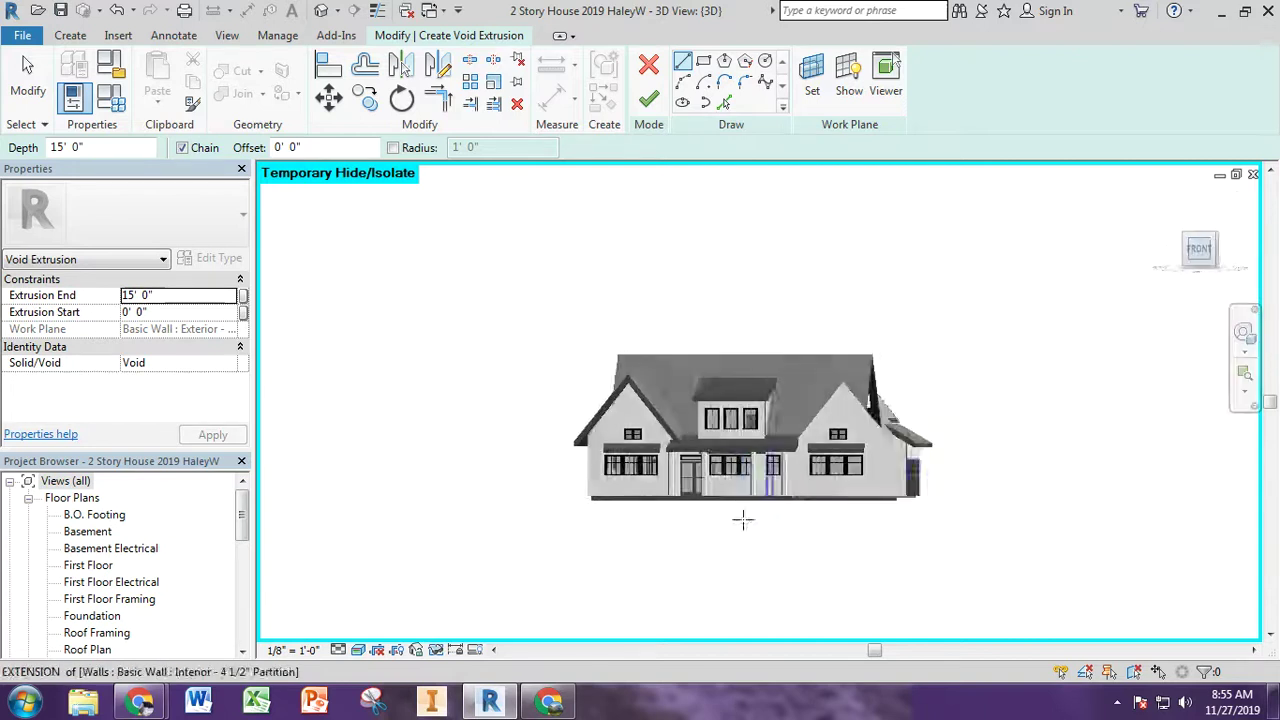
pyautogui.scroll(2, 838, 420)
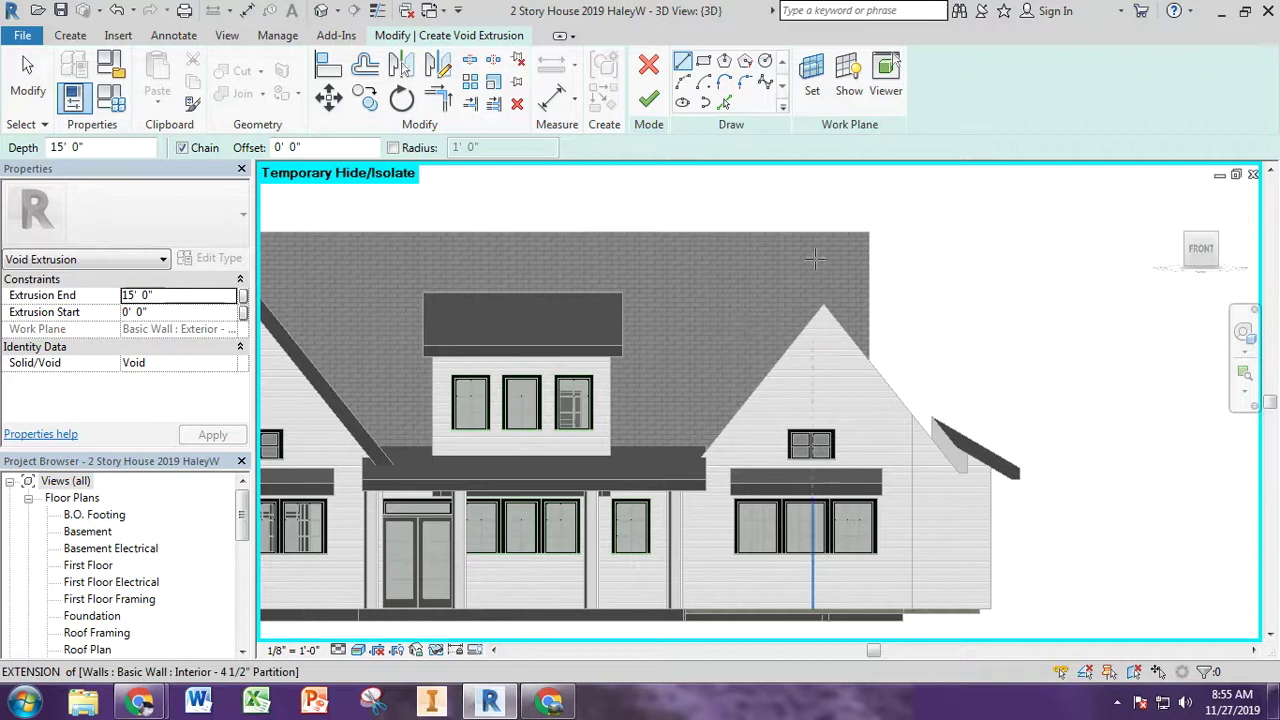
pyautogui.click(782, 361)
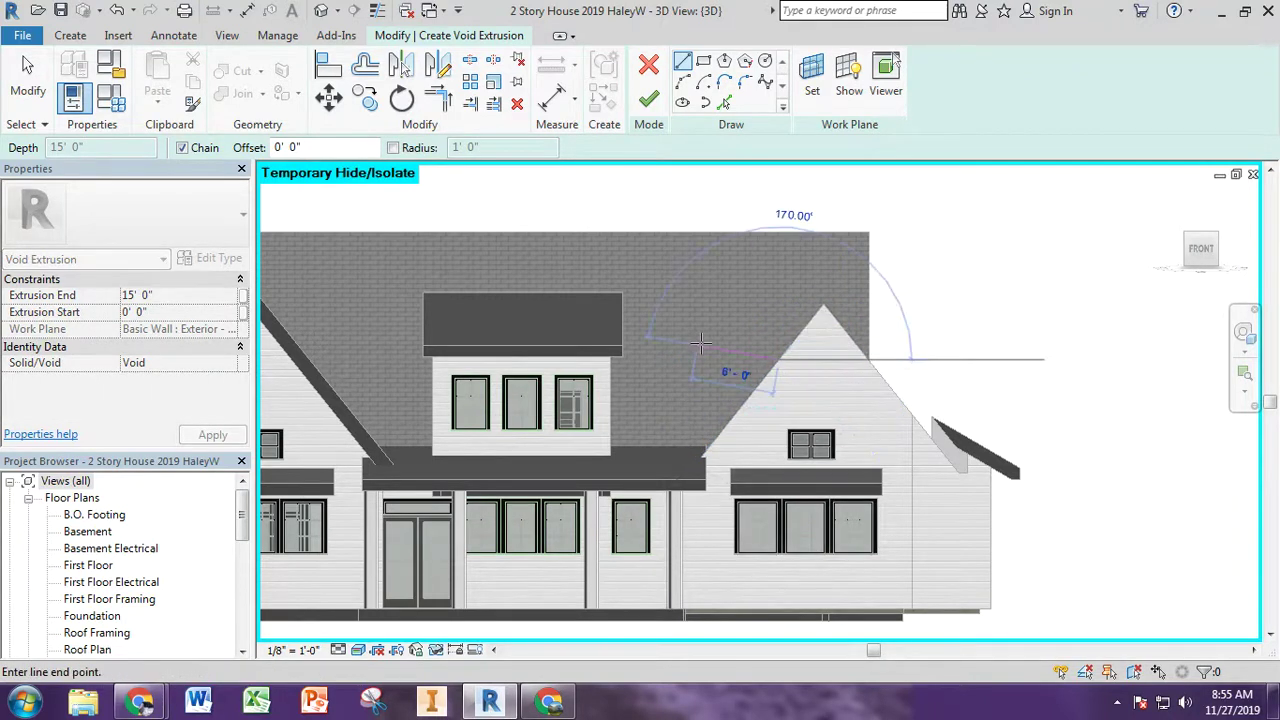
pyautogui.press('Escape')
pyautogui.click(725, 104)
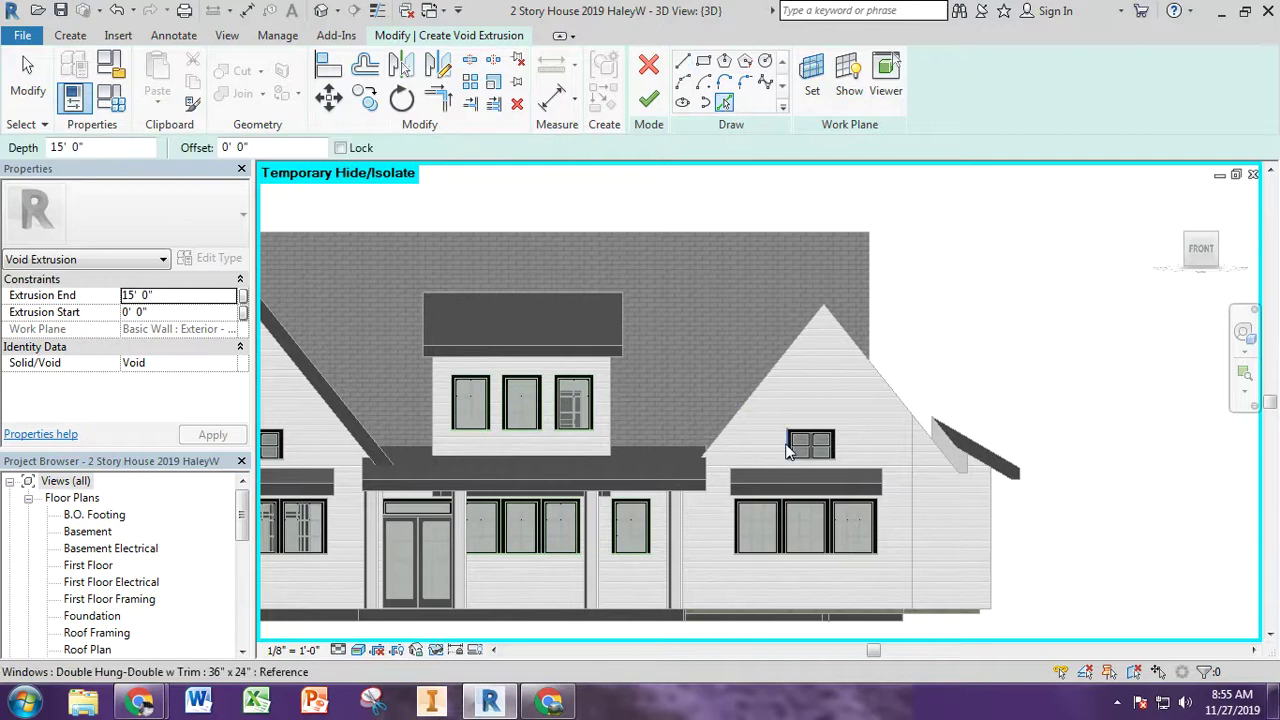
pyautogui.click(763, 398)
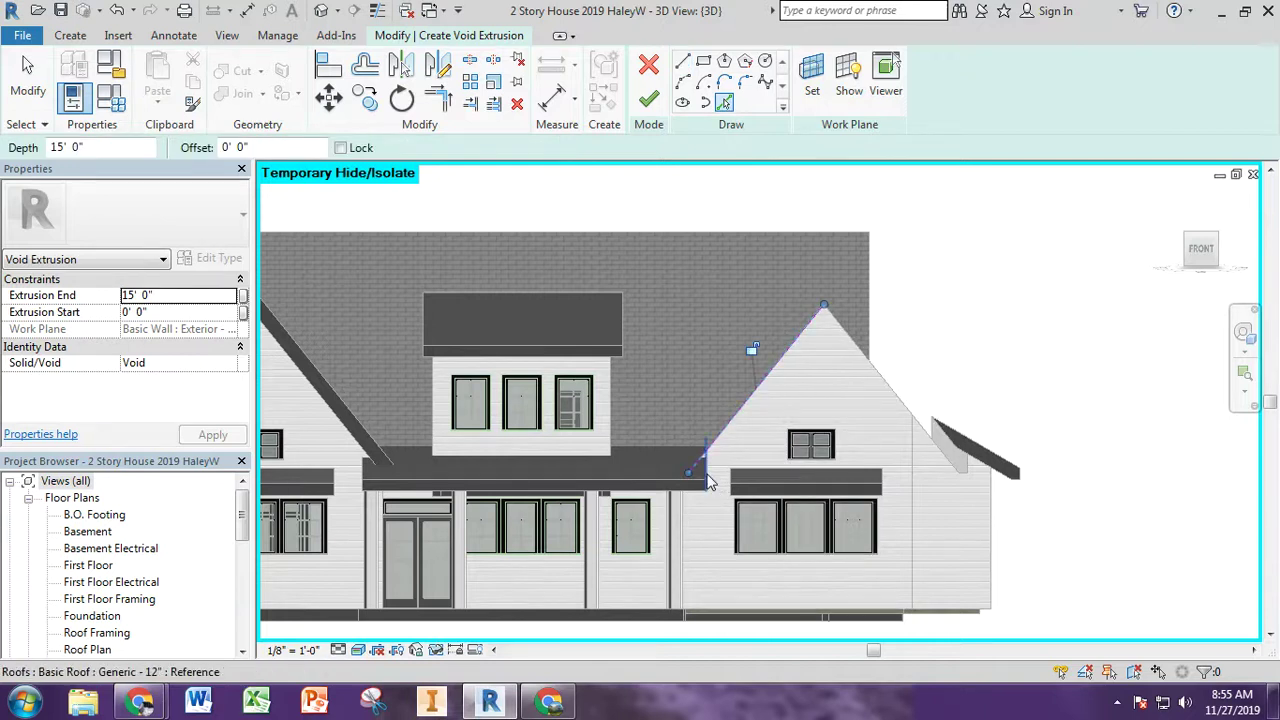
pyautogui.click(861, 356)
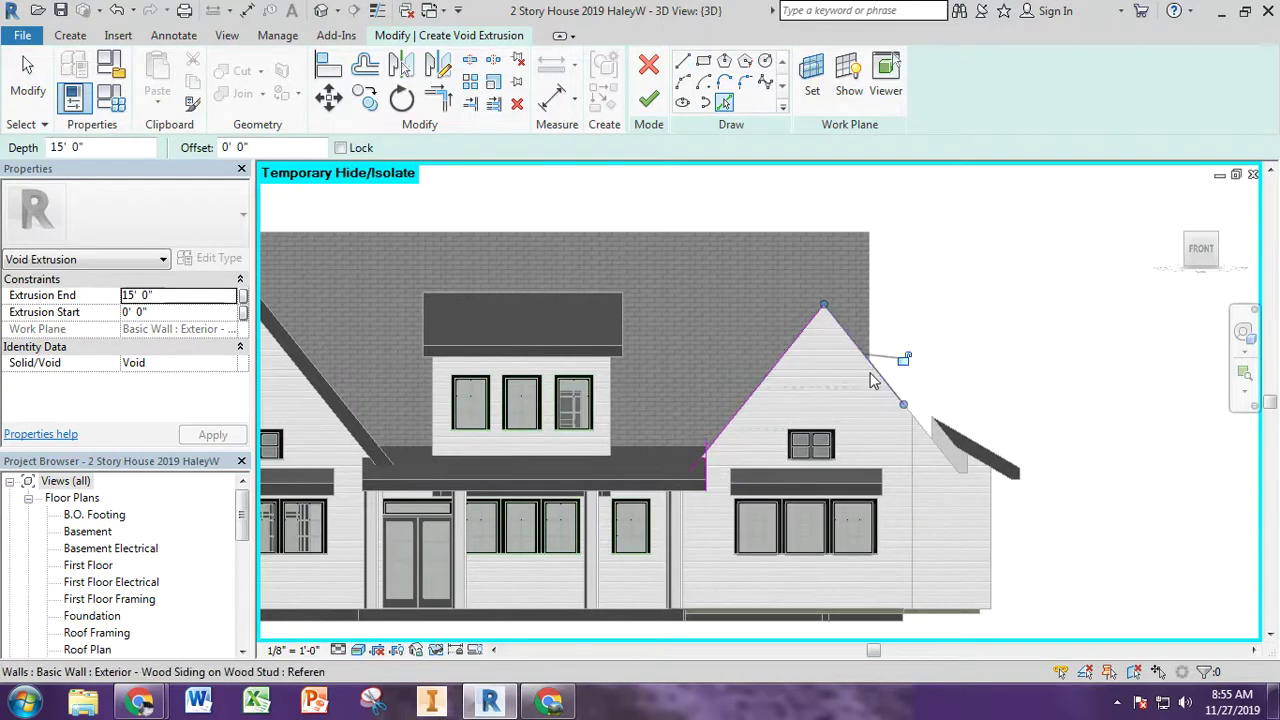
pyautogui.click(868, 430)
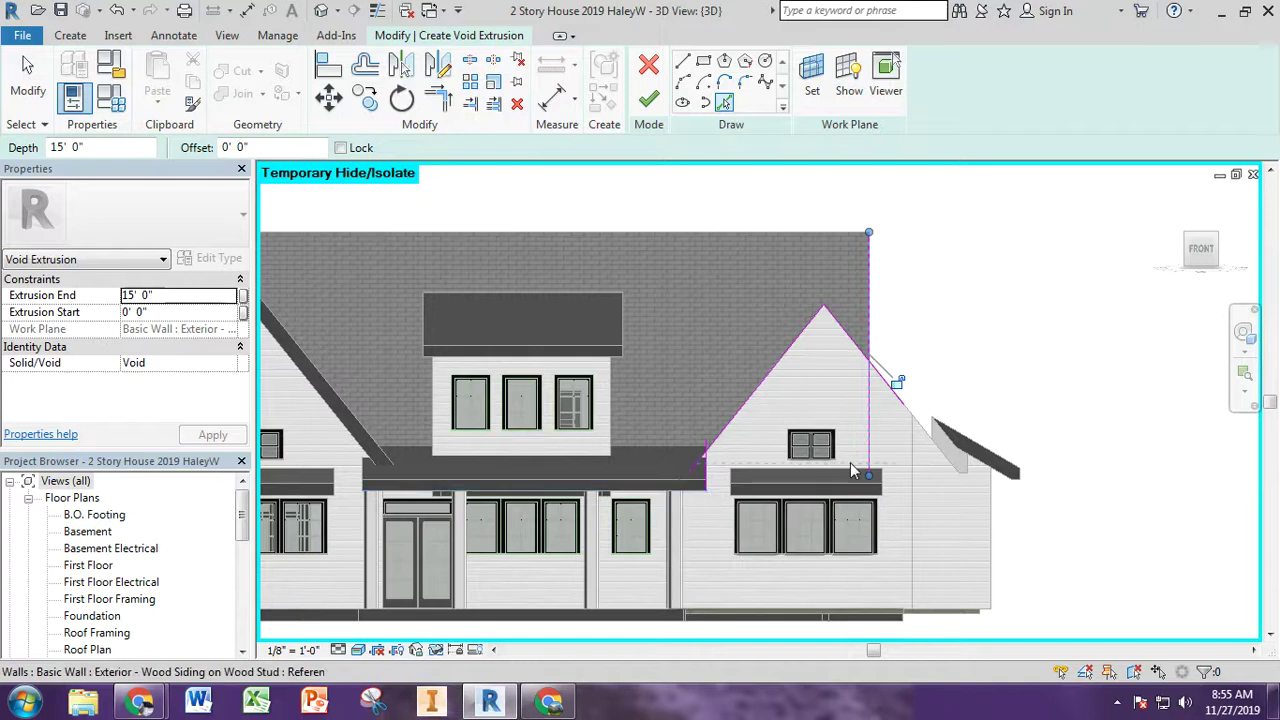
# Pick the main roof's lower edge as the horizontal bottom line of the void sketch and return to the front view.
pyautogui.keyDown('shift'); pyautogui.moveTo(855, 470); pyautogui.dragTo(600, 634, button='middle'); pyautogui.keyUp('shift')
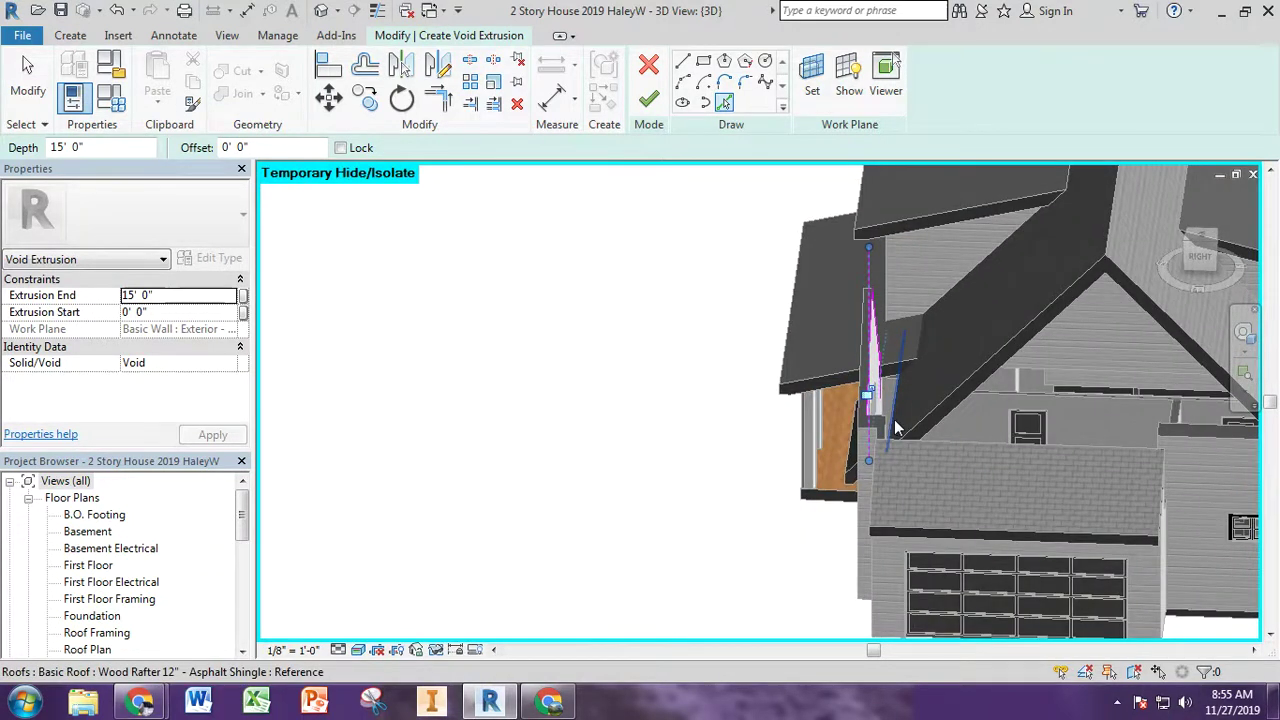
pyautogui.keyDown('shift'); pyautogui.moveTo(896, 428); pyautogui.dragTo(1055, 480, button='middle'); pyautogui.keyUp('shift')
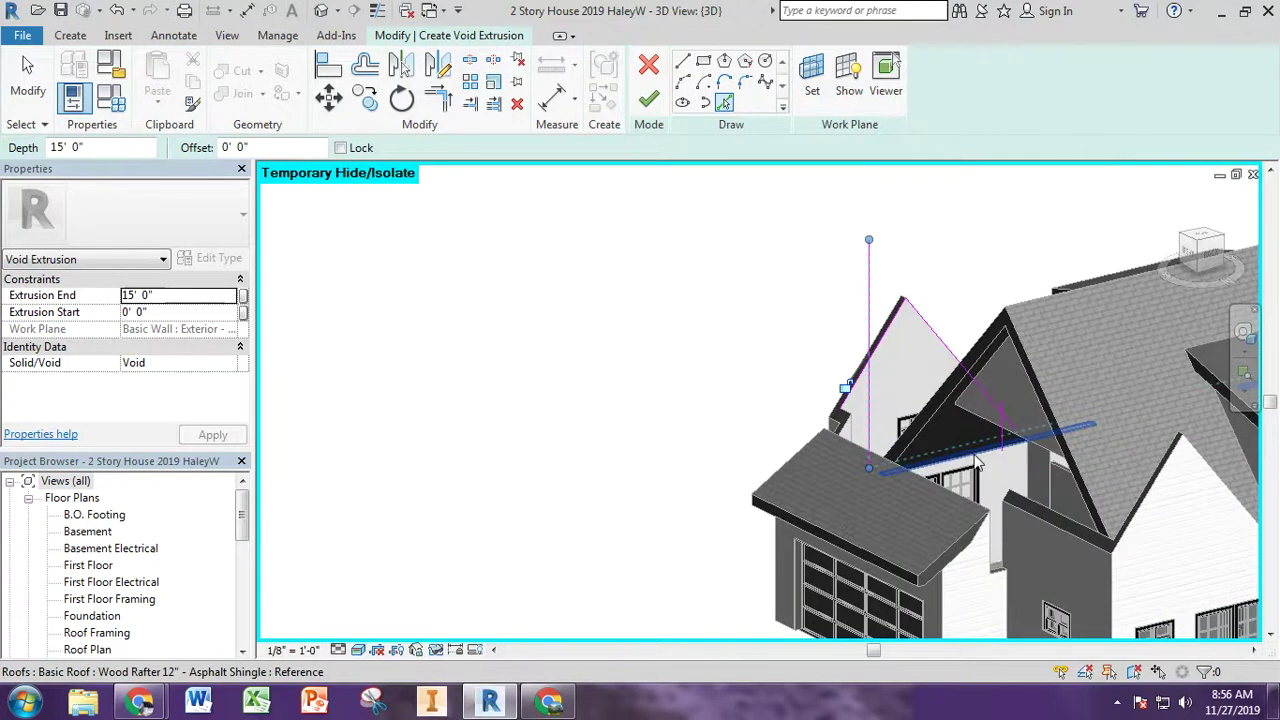
pyautogui.keyDown('shift'); pyautogui.moveTo(803, 441); pyautogui.dragTo(1090, 440, button='middle'); pyautogui.keyUp('shift')
pyautogui.scroll(3, 1080, 443)
pyautogui.click(1205, 284)
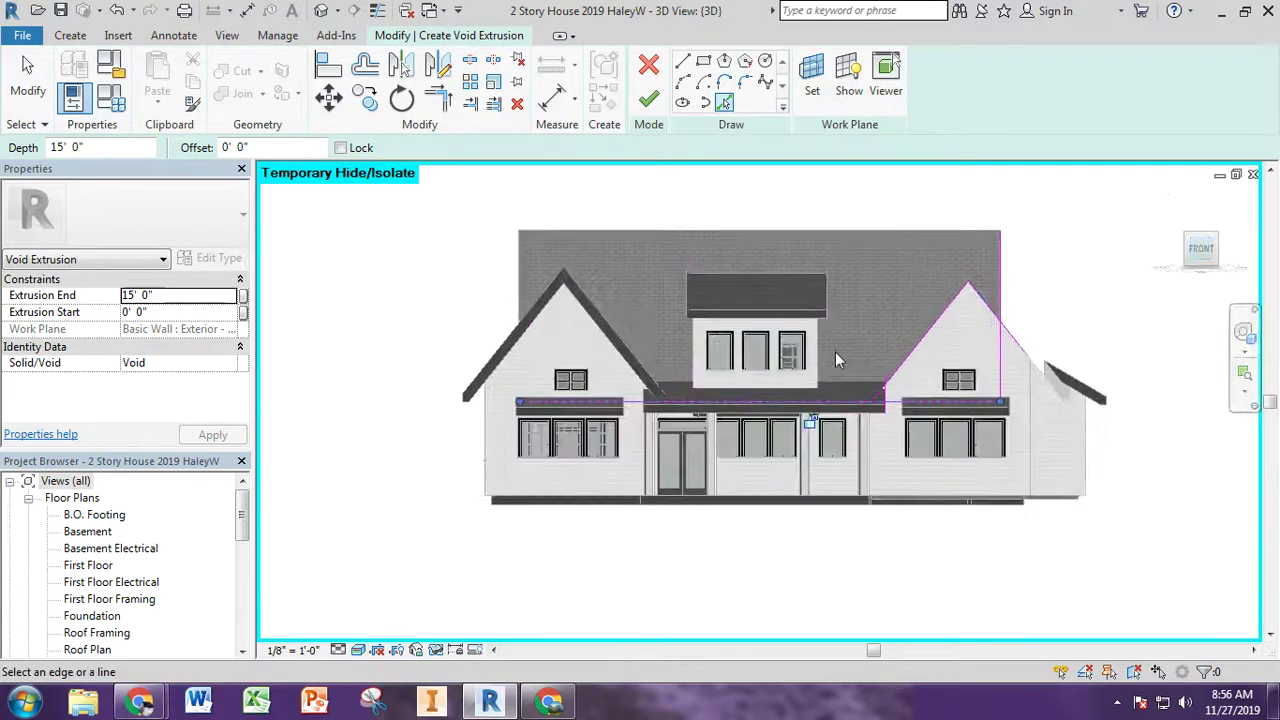
# Trim the picked sketch lines to corners so they form one closed profile around the gable.
pyautogui.scroll(3, 835, 352)
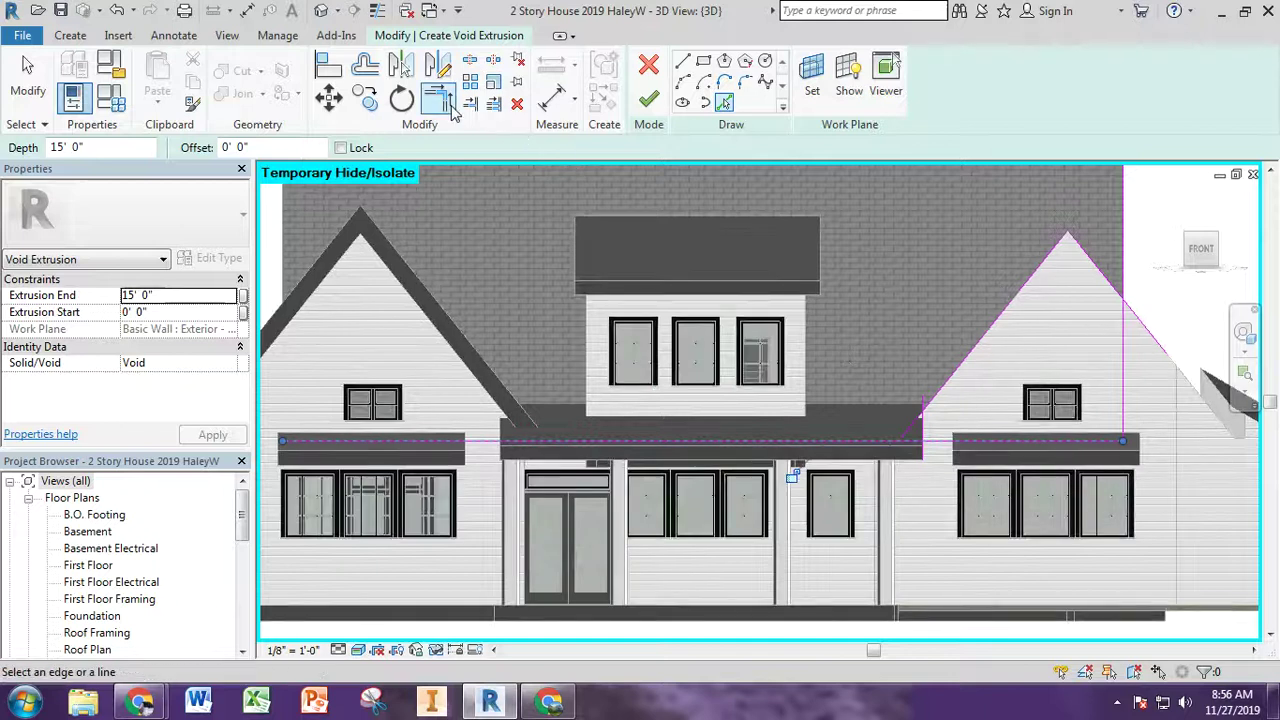
pyautogui.click(452, 110)
pyautogui.click(1111, 292)
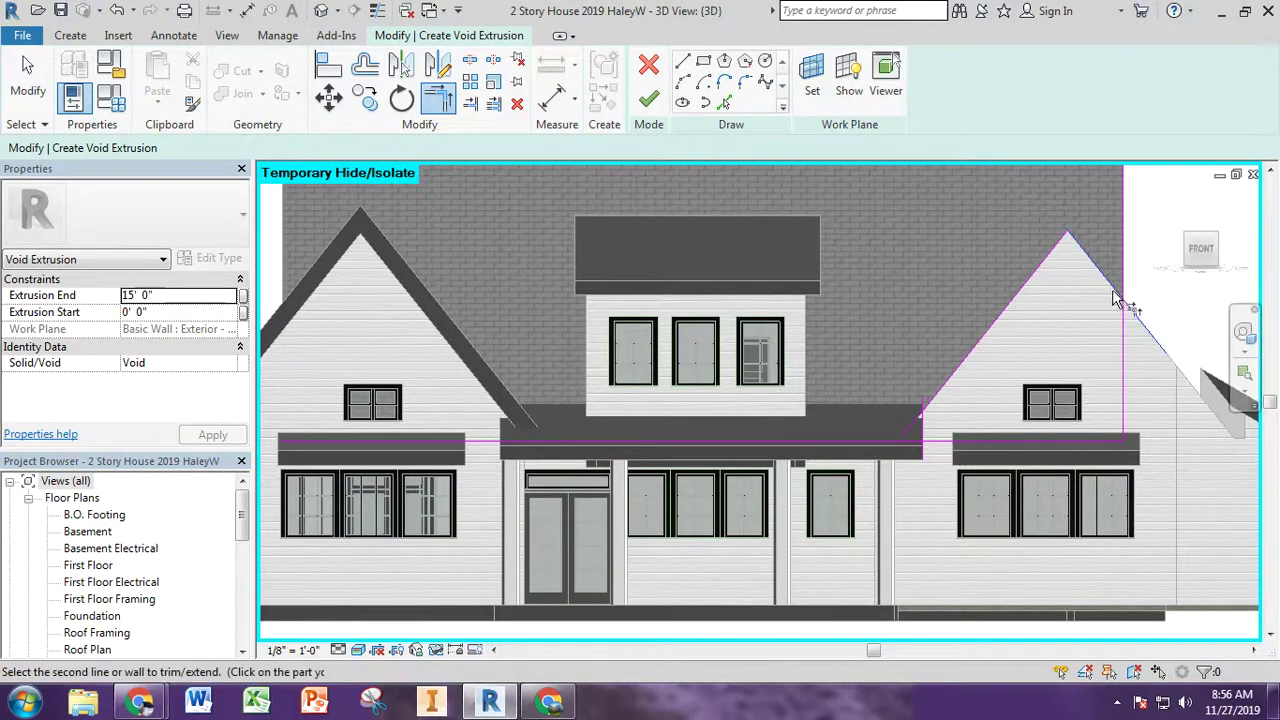
pyautogui.click(1121, 355)
pyautogui.click(941, 401)
pyautogui.click(924, 415)
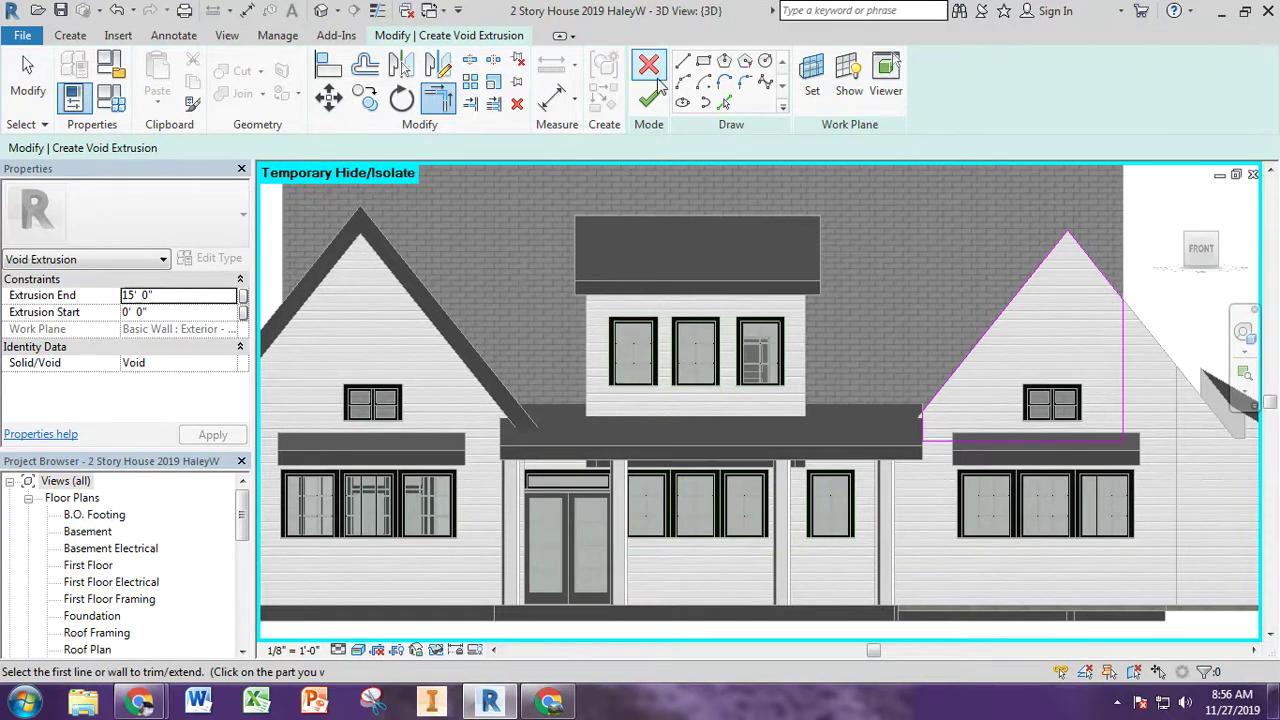
# Finish the void sketch and stretch the extrusion back through the house to a depth of about -34' 6 3/8".
pyautogui.keyDown('shift'); pyautogui.moveTo(818, 357); pyautogui.dragTo(684, 385, button='middle'); pyautogui.keyUp('shift')
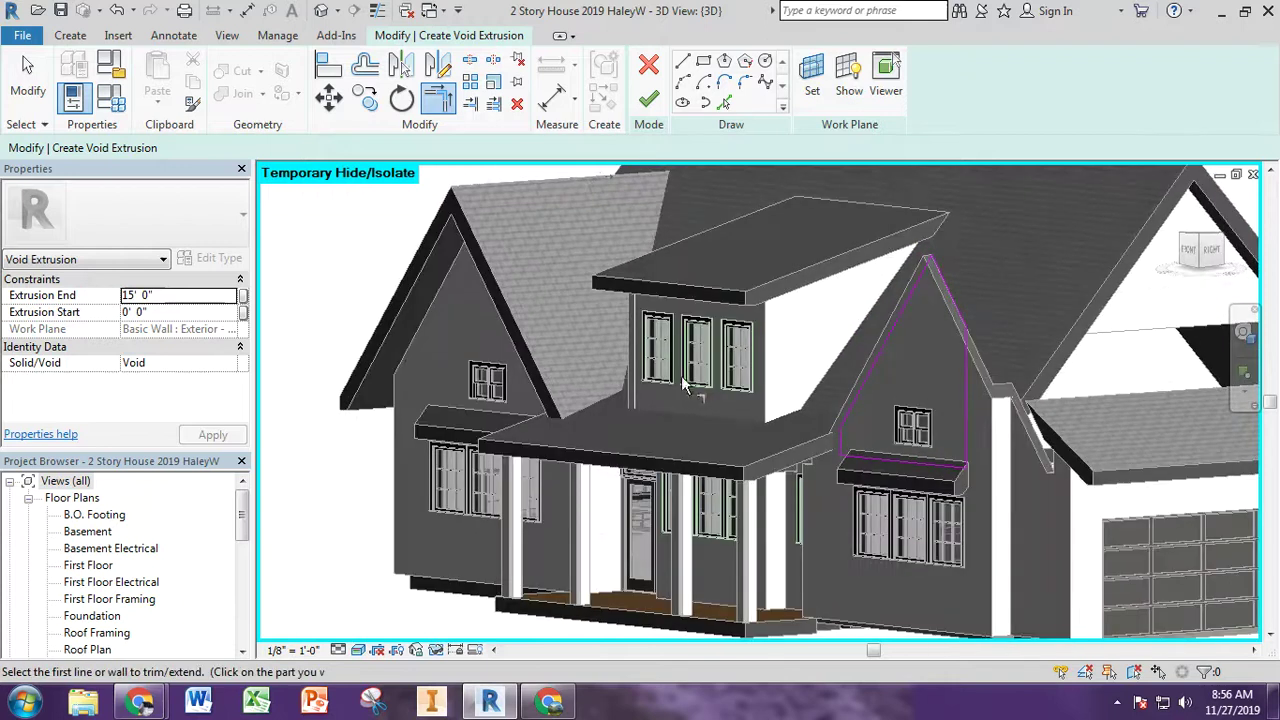
pyautogui.click(648, 99)
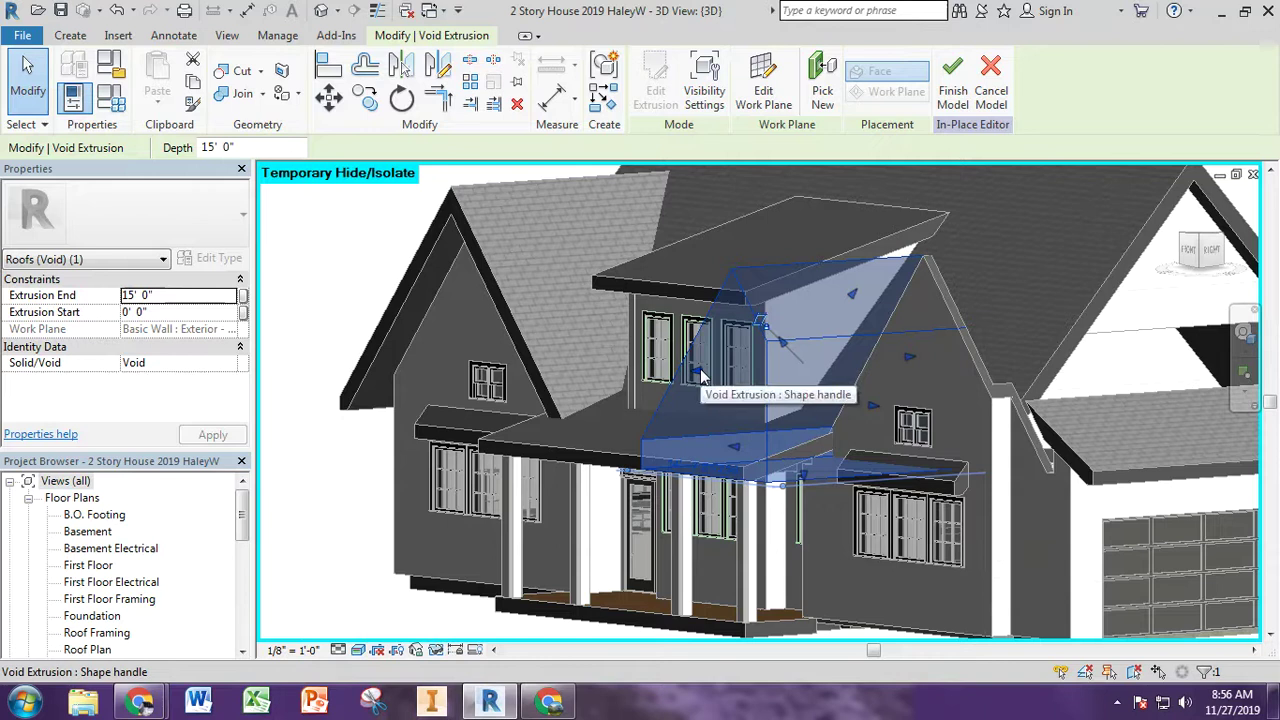
pyautogui.keyDown('shift'); pyautogui.moveTo(702, 375); pyautogui.dragTo(508, 385, button='middle'); pyautogui.keyUp('shift')
pyautogui.moveTo(518, 380); pyautogui.dragTo(1178, 372)
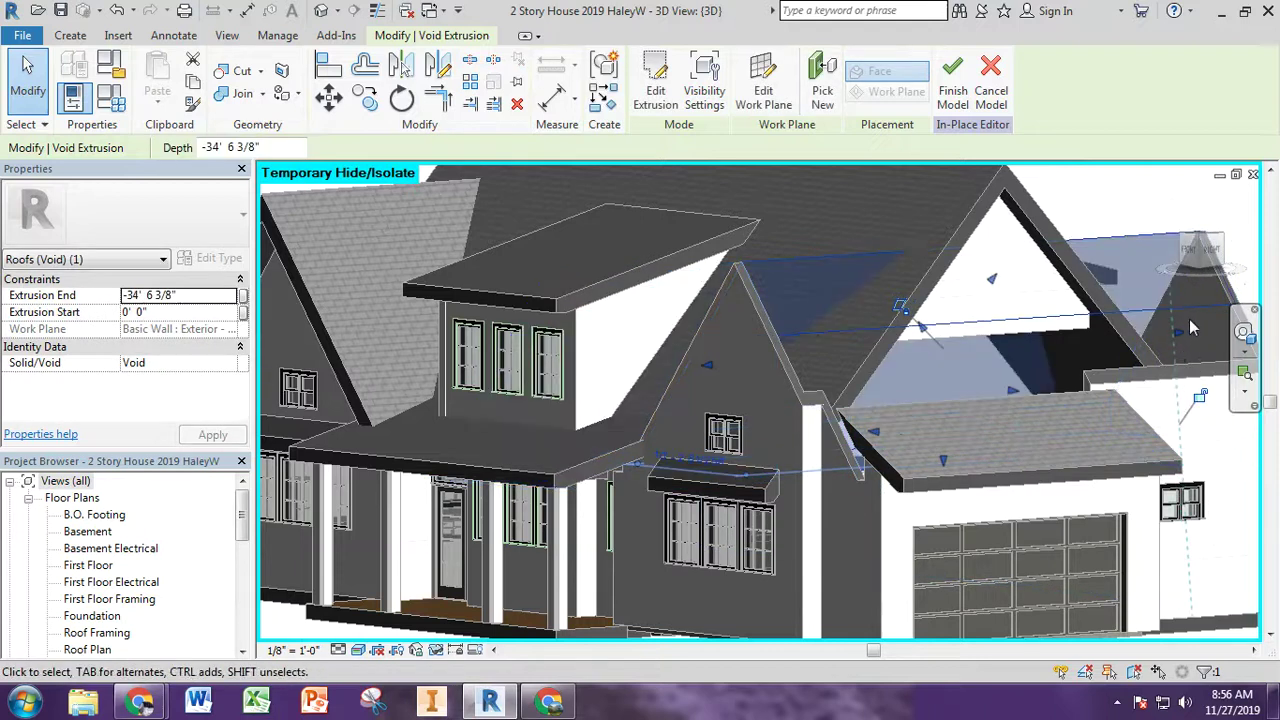
# Adjust the back end of the void extrusion to meet the rear gable's roof edge and deselect it.
pyautogui.keyDown('shift'); pyautogui.moveTo(1240, 320); pyautogui.dragTo(1055, 342, button='middle'); pyautogui.keyUp('shift')
pyautogui.click(1055, 326)
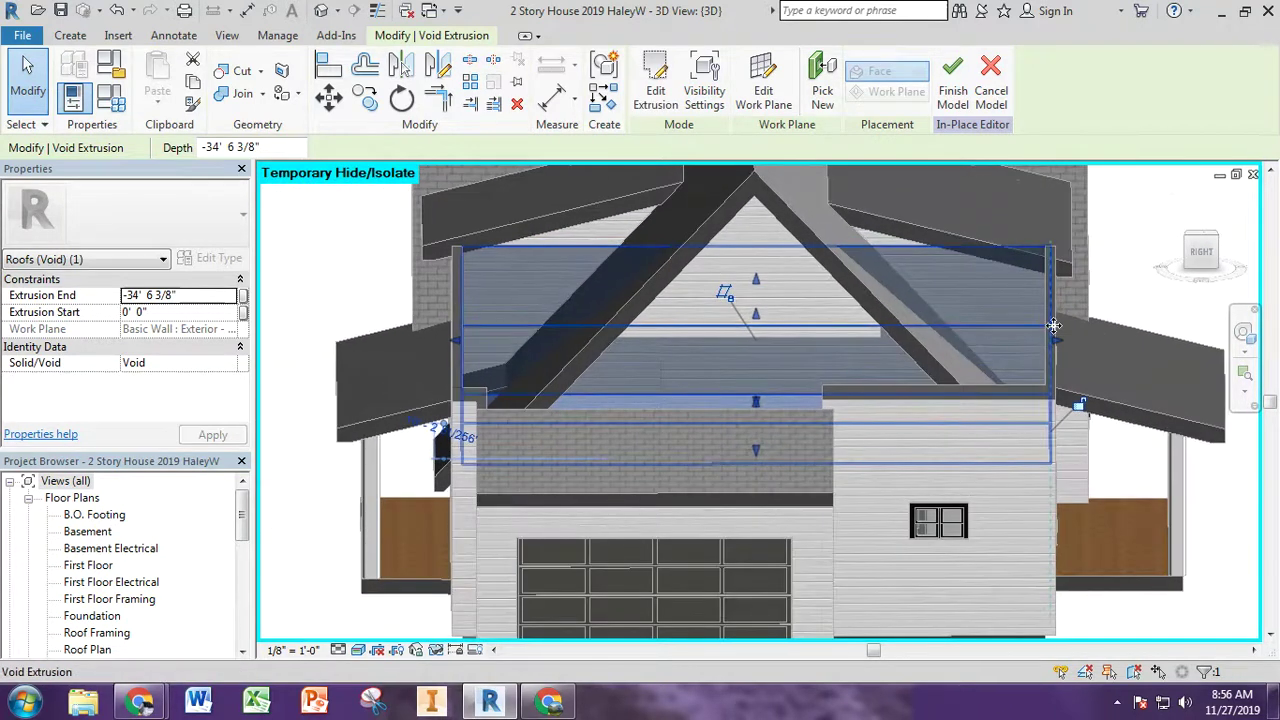
pyautogui.moveTo(1048, 327); pyautogui.dragTo(1039, 325)
pyautogui.press('Escape')
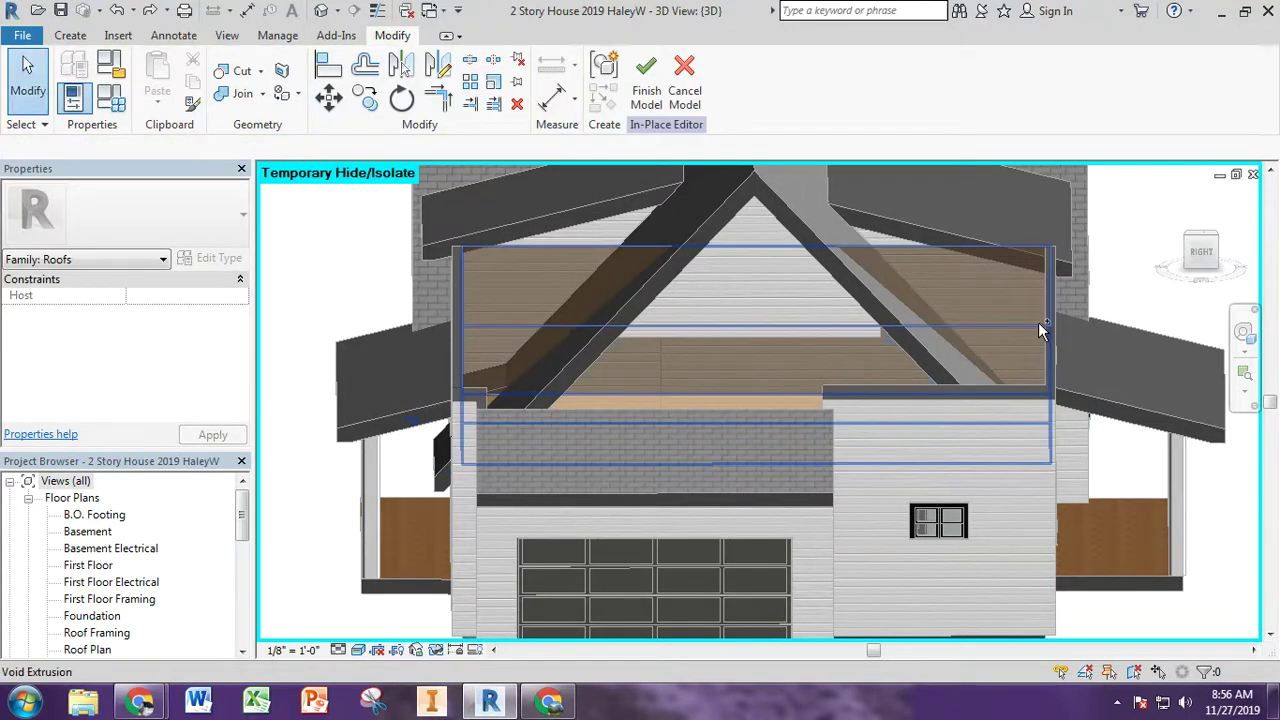
pyautogui.keyDown('shift'); pyautogui.moveTo(1062, 334); pyautogui.dragTo(1165, 370, button='middle'); pyautogui.keyUp('shift')
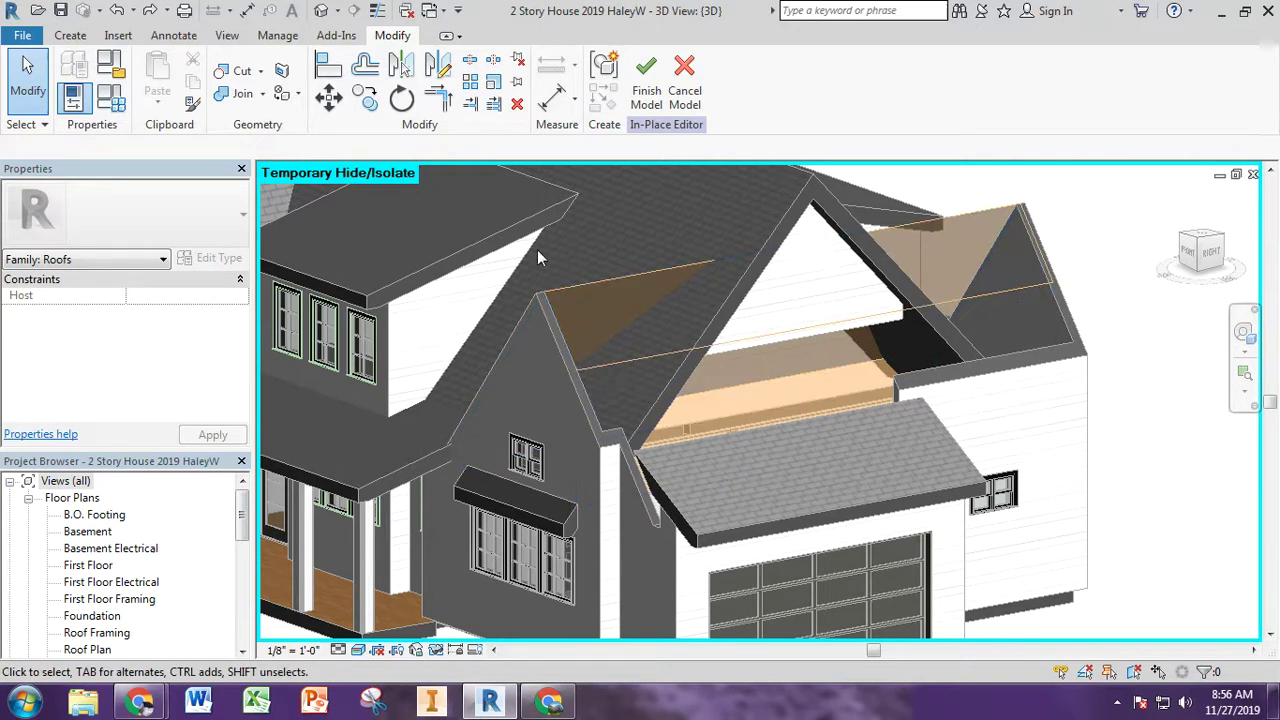
# Cut the roof with the small side gable using the void extrusion, leaving Multiple Cut off.
pyautogui.click(245, 78)
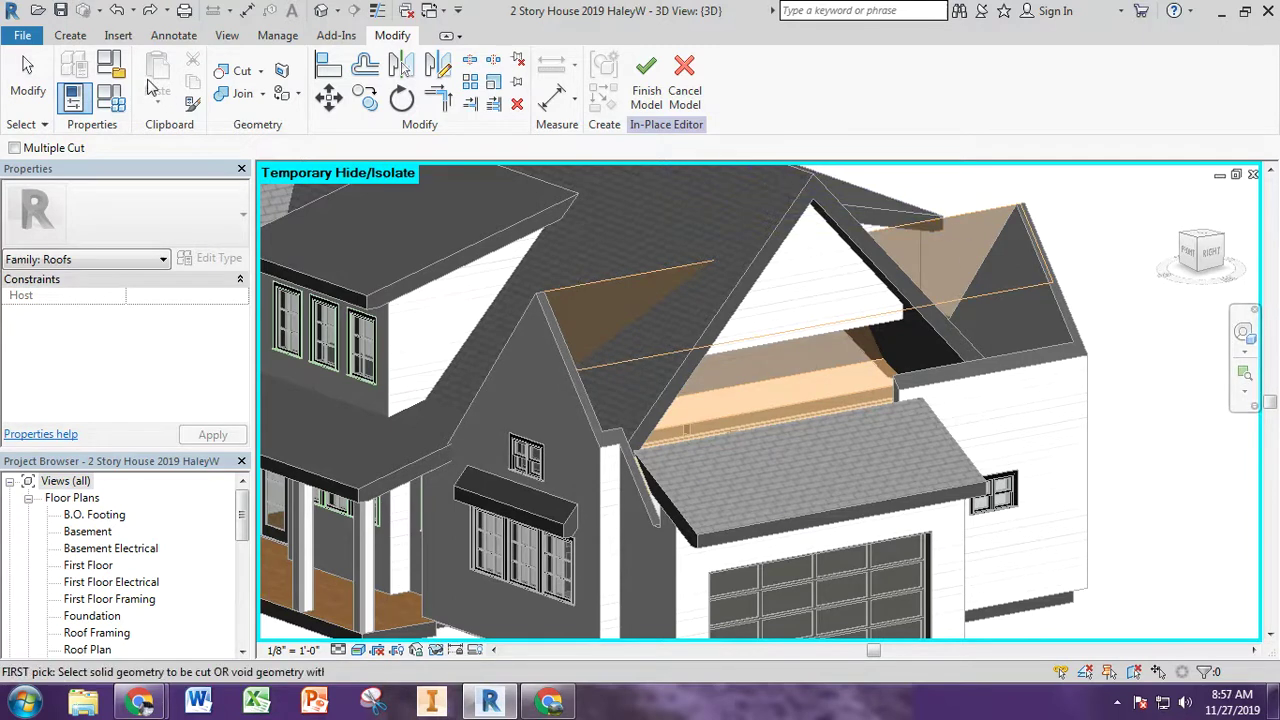
pyautogui.click(236, 78)
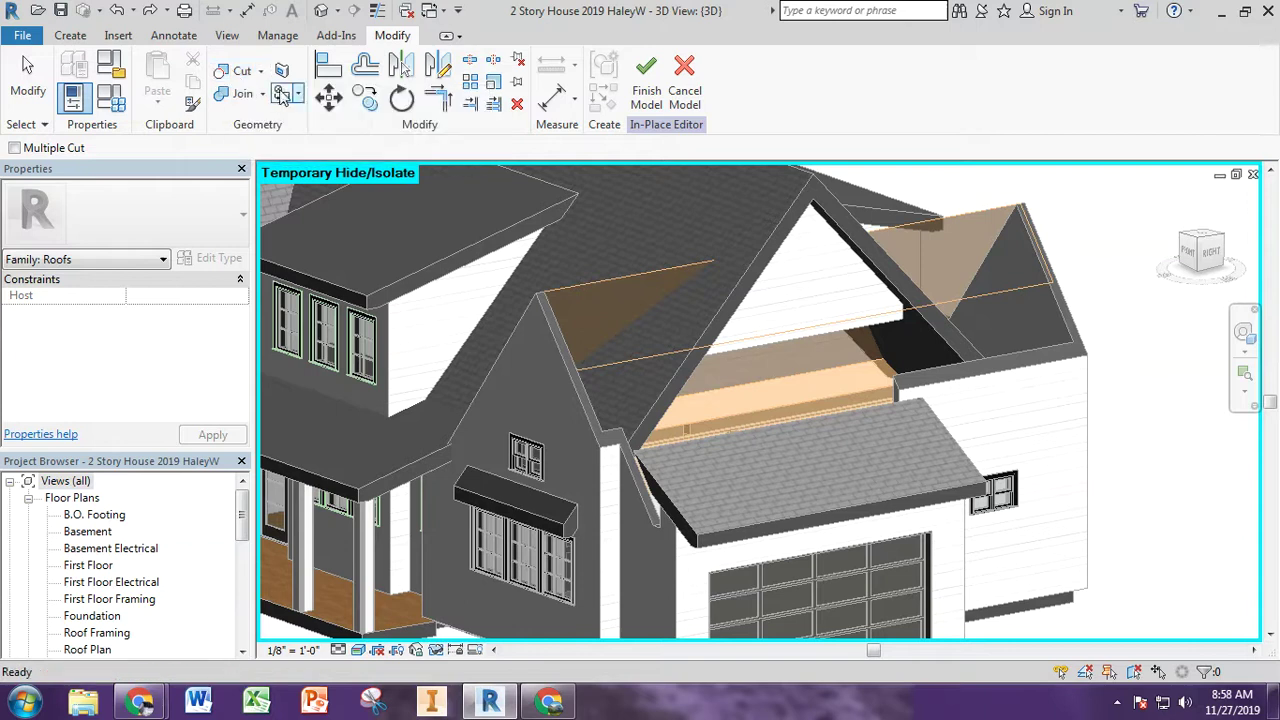
pyautogui.click(803, 181)
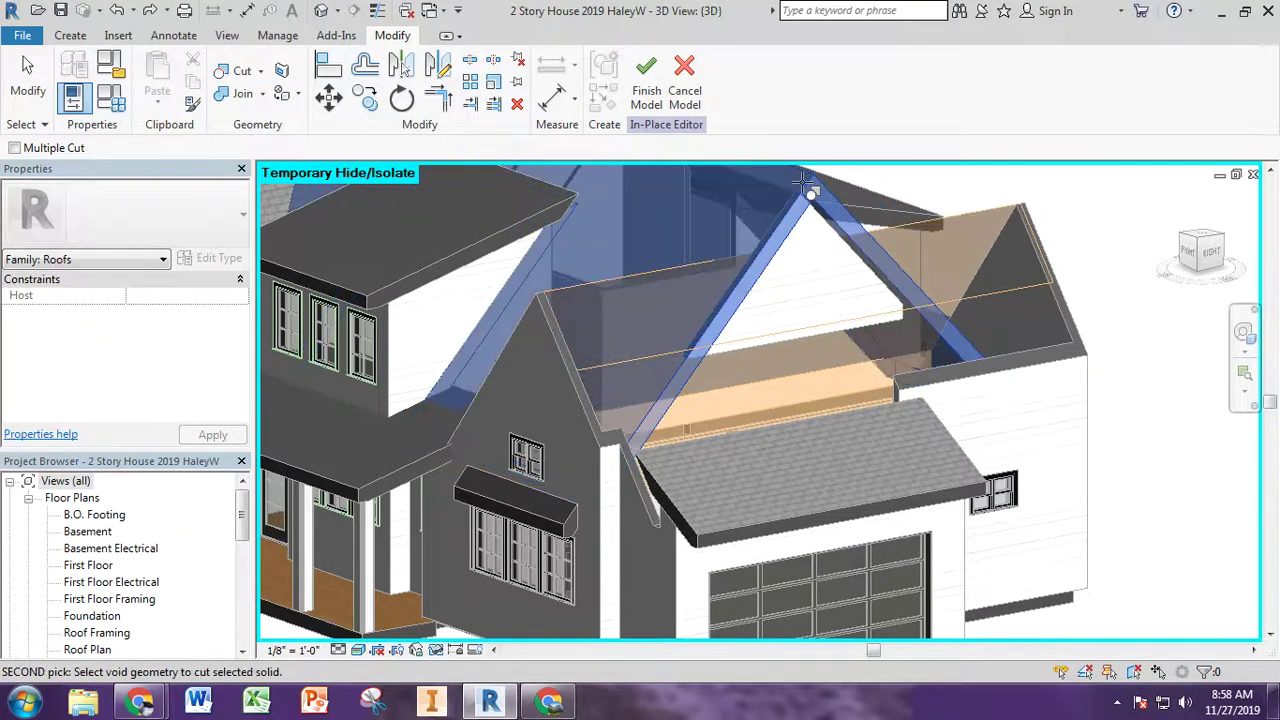
pyautogui.click(986, 208)
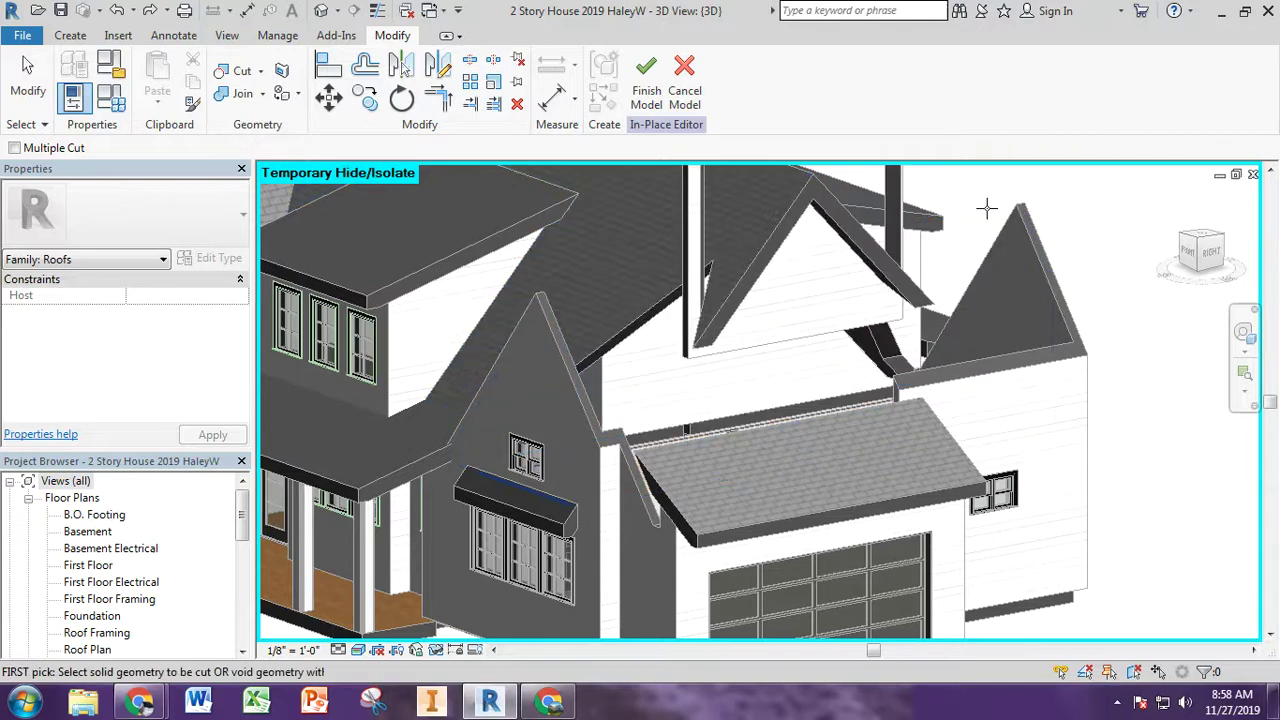
# Restore the temporarily hidden roof above the garage and inspect the cut roof from above and from the front.
pyautogui.keyDown('shift'); pyautogui.moveTo(798, 320); pyautogui.dragTo(1010, 380, button='middle'); pyautogui.keyUp('shift')
pyautogui.keyDown('shift'); pyautogui.moveTo(912, 322); pyautogui.dragTo(698, 303, button='middle'); pyautogui.keyUp('shift')
pyautogui.scroll(3, 698, 277)
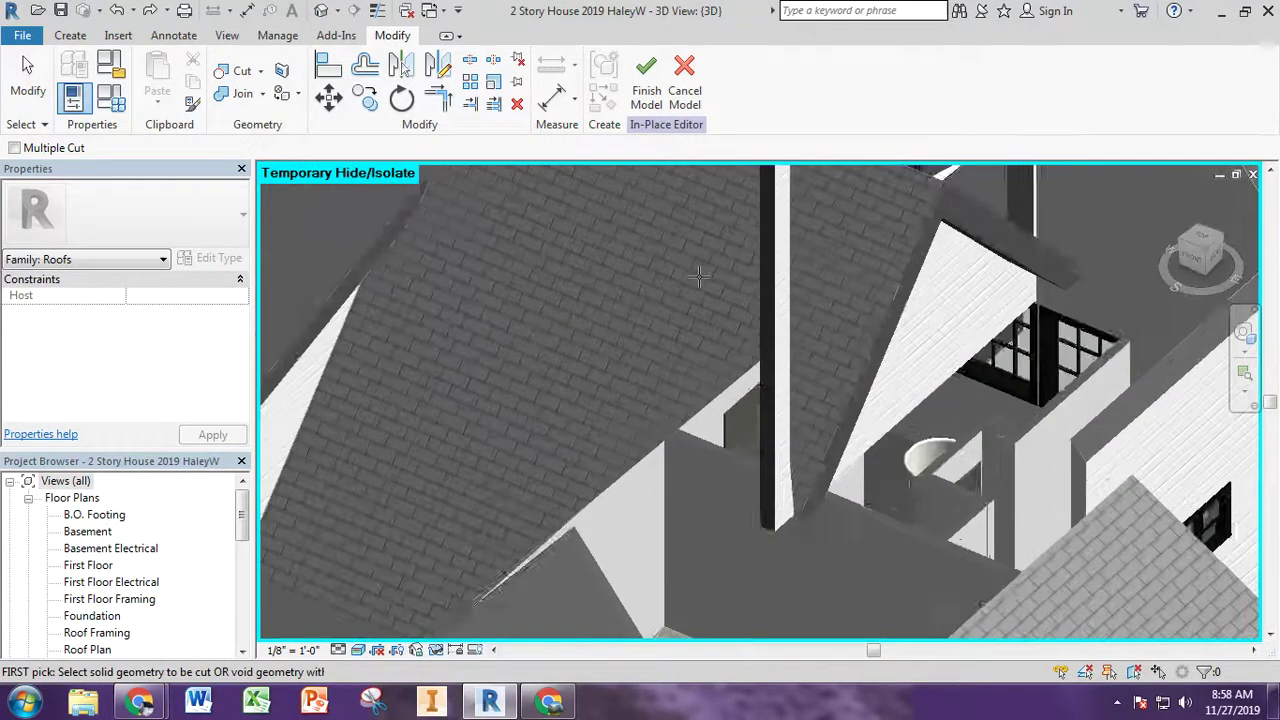
pyautogui.scroll(-4, 698, 277)
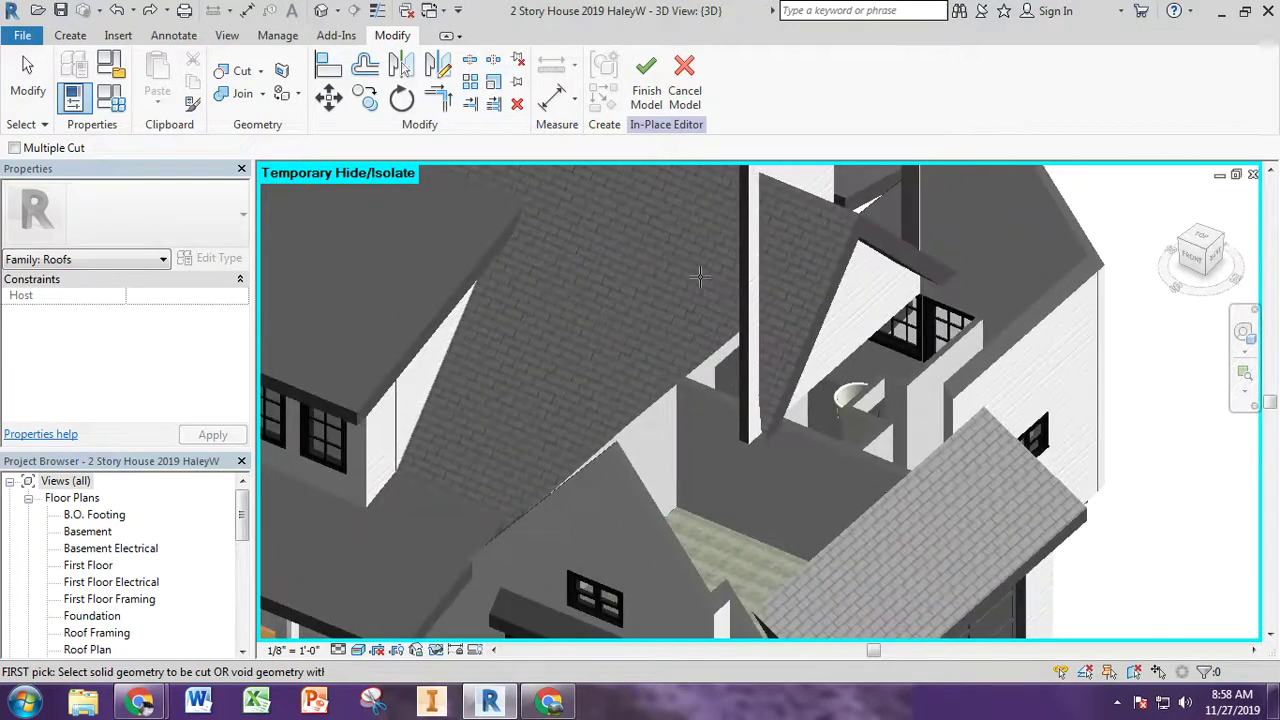
pyautogui.click(437, 650)
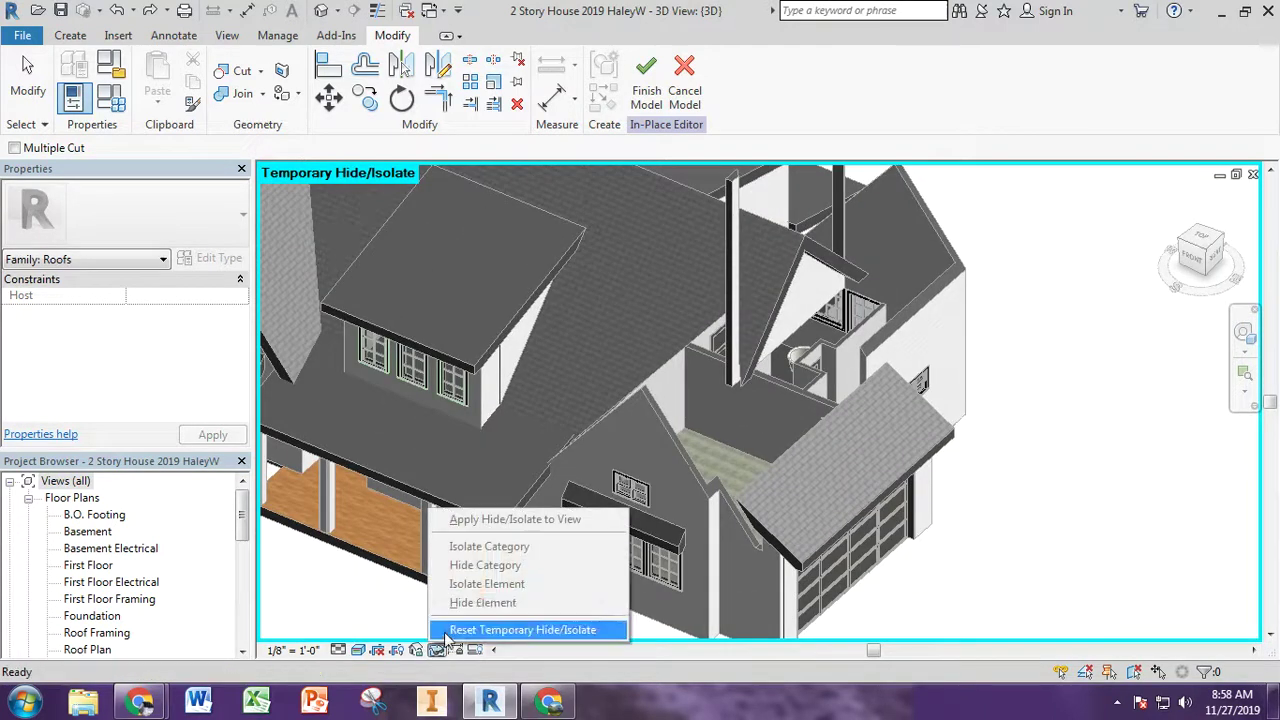
pyautogui.click(459, 629)
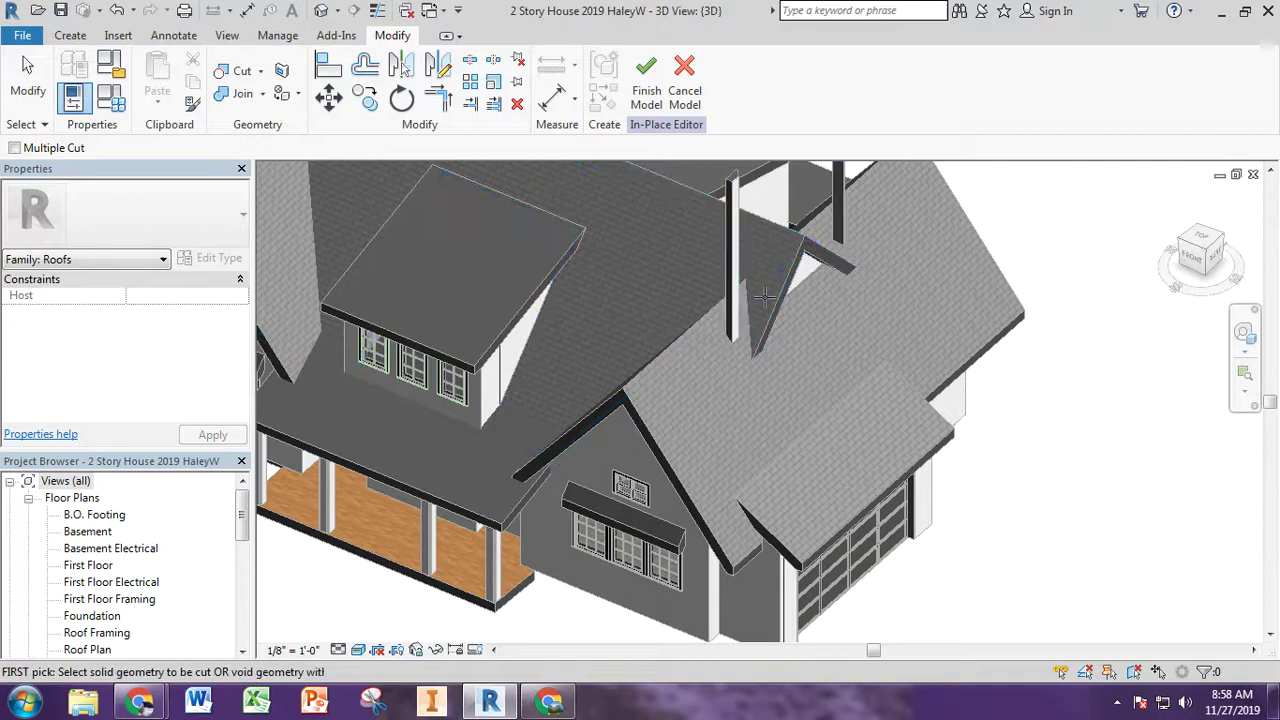
pyautogui.keyDown('shift'); pyautogui.moveTo(734, 411); pyautogui.dragTo(713, 465, button='middle'); pyautogui.keyUp('shift')
pyautogui.keyDown('shift'); pyautogui.moveTo(754, 407); pyautogui.dragTo(794, 277, button='middle'); pyautogui.keyUp('shift')
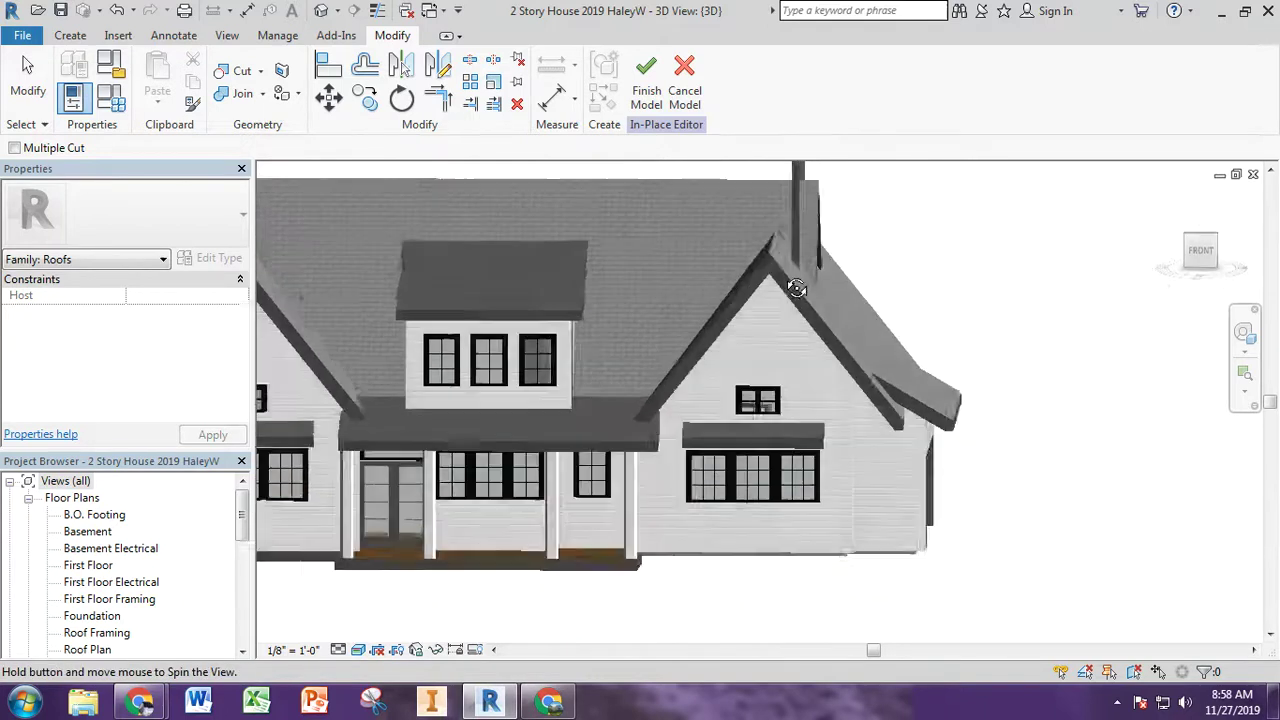
pyautogui.scroll(3, 778, 330)
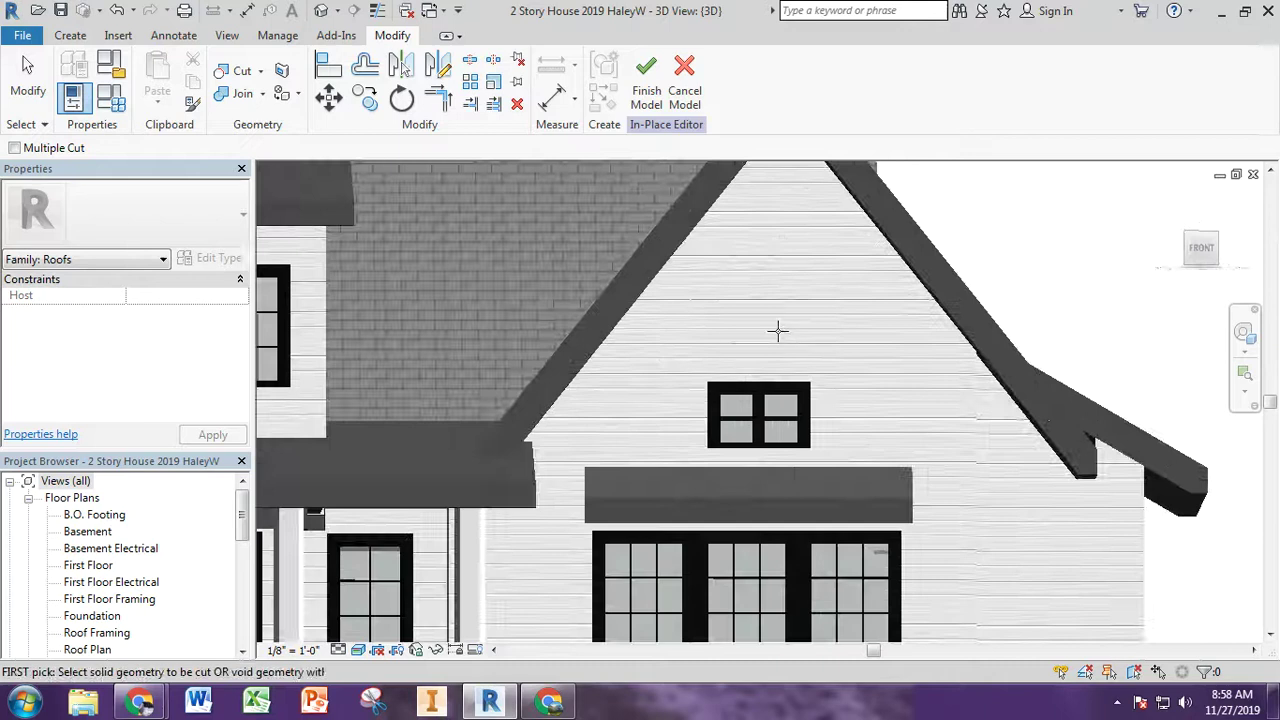
pyautogui.scroll(-3, 765, 448)
pyautogui.keyDown('shift'); pyautogui.moveTo(822, 412); pyautogui.dragTo(474, 676, button='middle'); pyautogui.keyUp('shift')
pyautogui.click(436, 650)
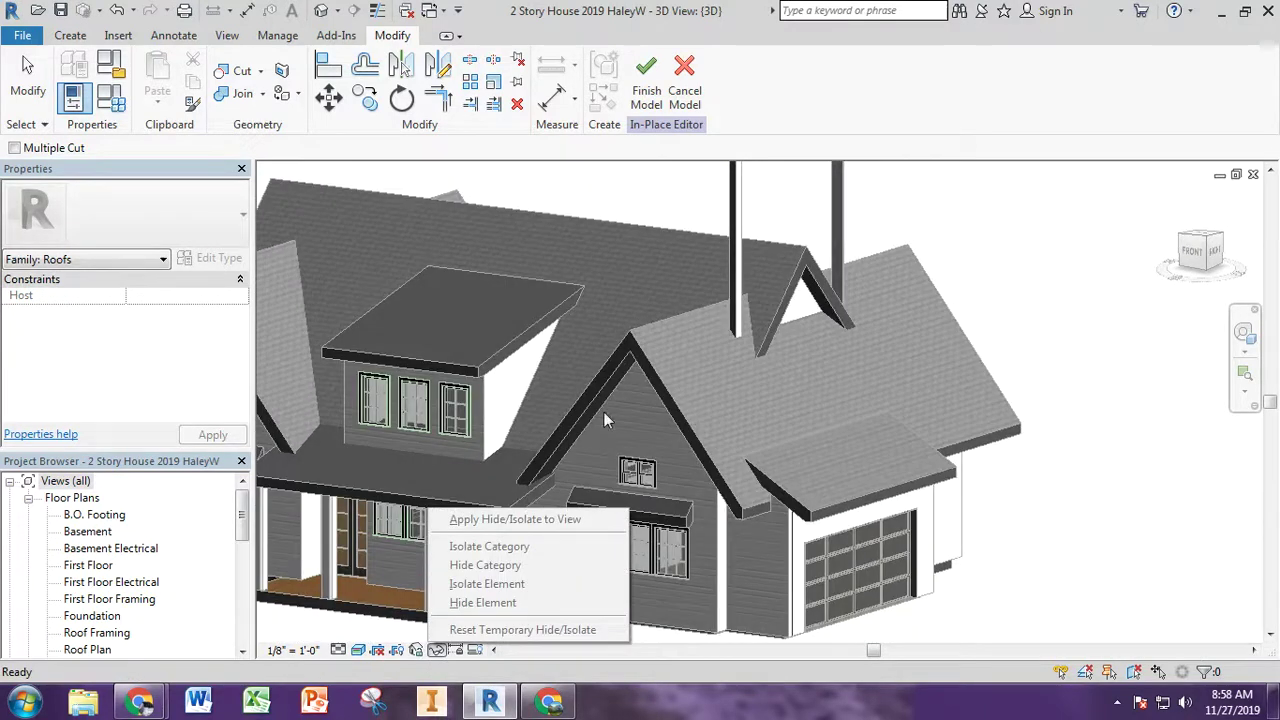
pyautogui.click(668, 404)
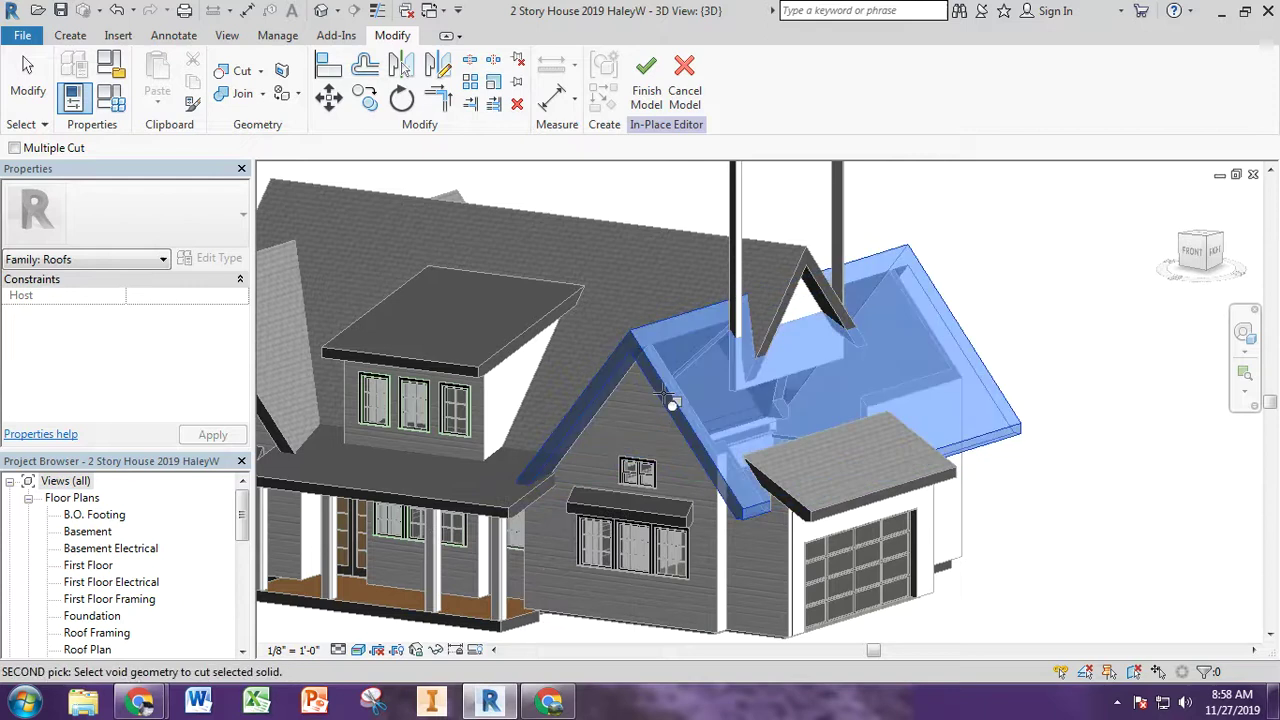
pyautogui.click(436, 650)
pyautogui.press('Escape')
pyautogui.press('Escape')
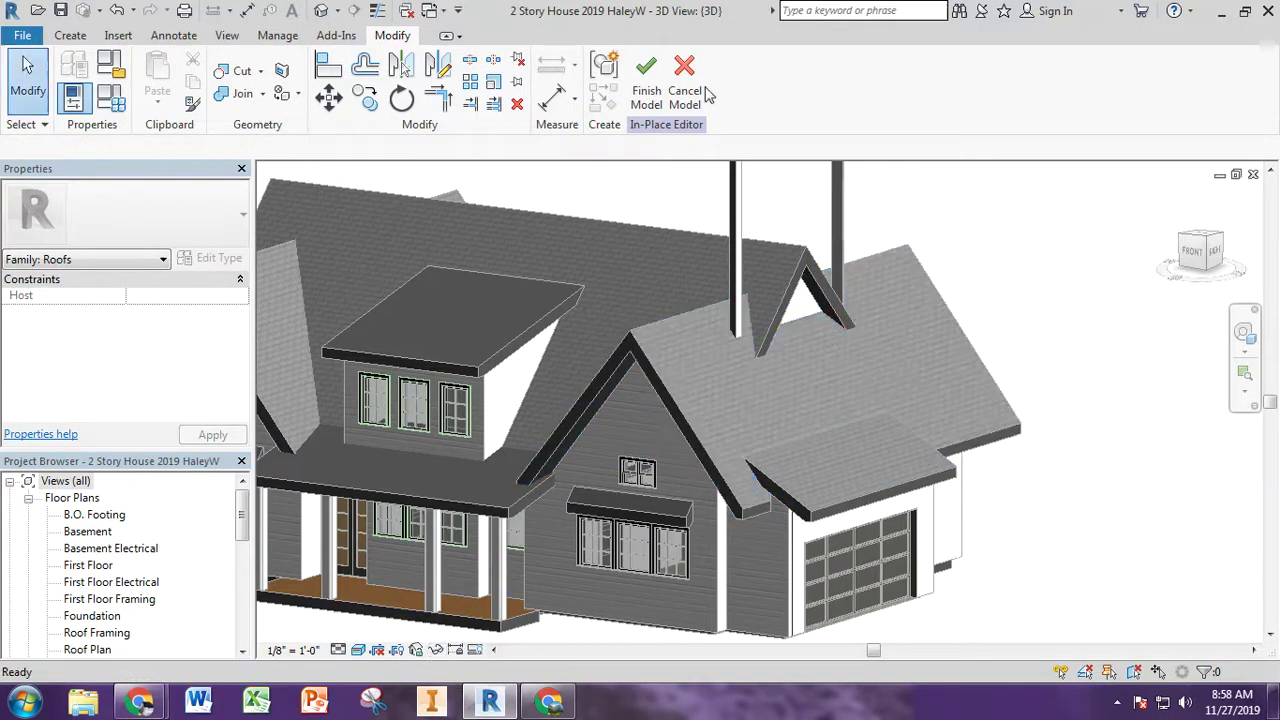
# Finish the in-place roof model and temporarily hide the roof above the garage to examine the cut beneath it.
pyautogui.click(646, 80)
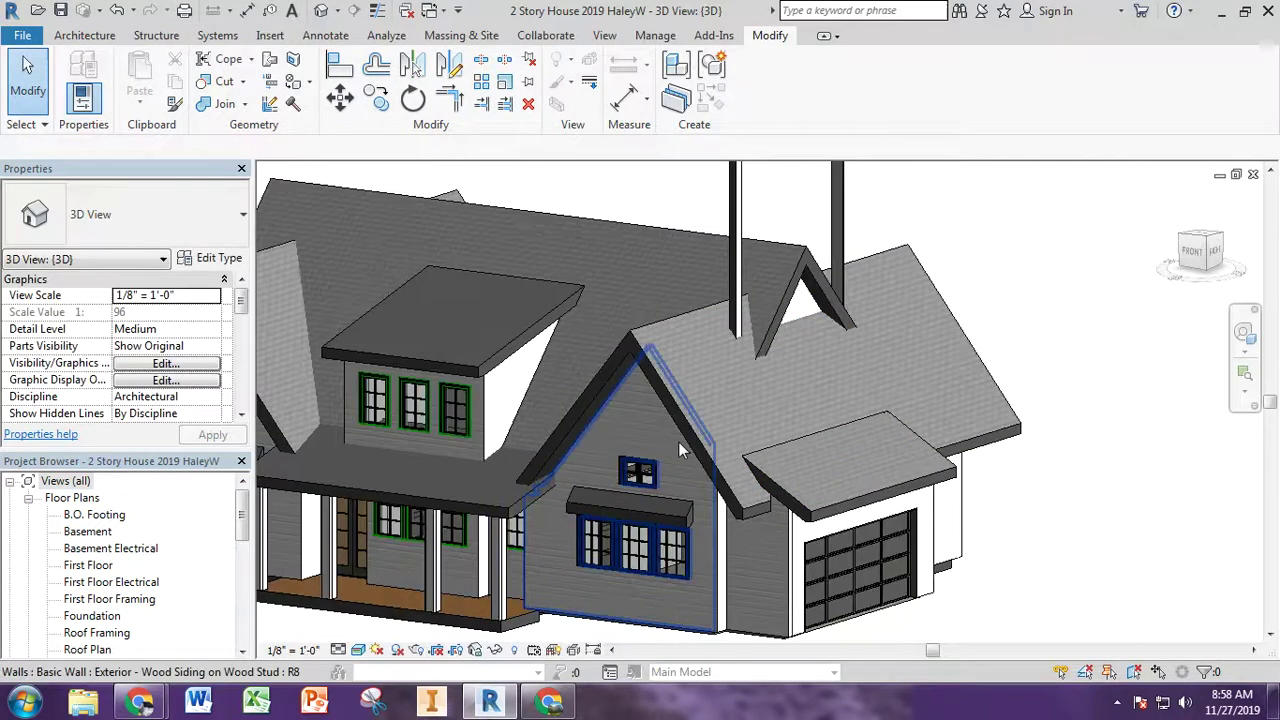
pyautogui.click(696, 440)
pyautogui.click(496, 650)
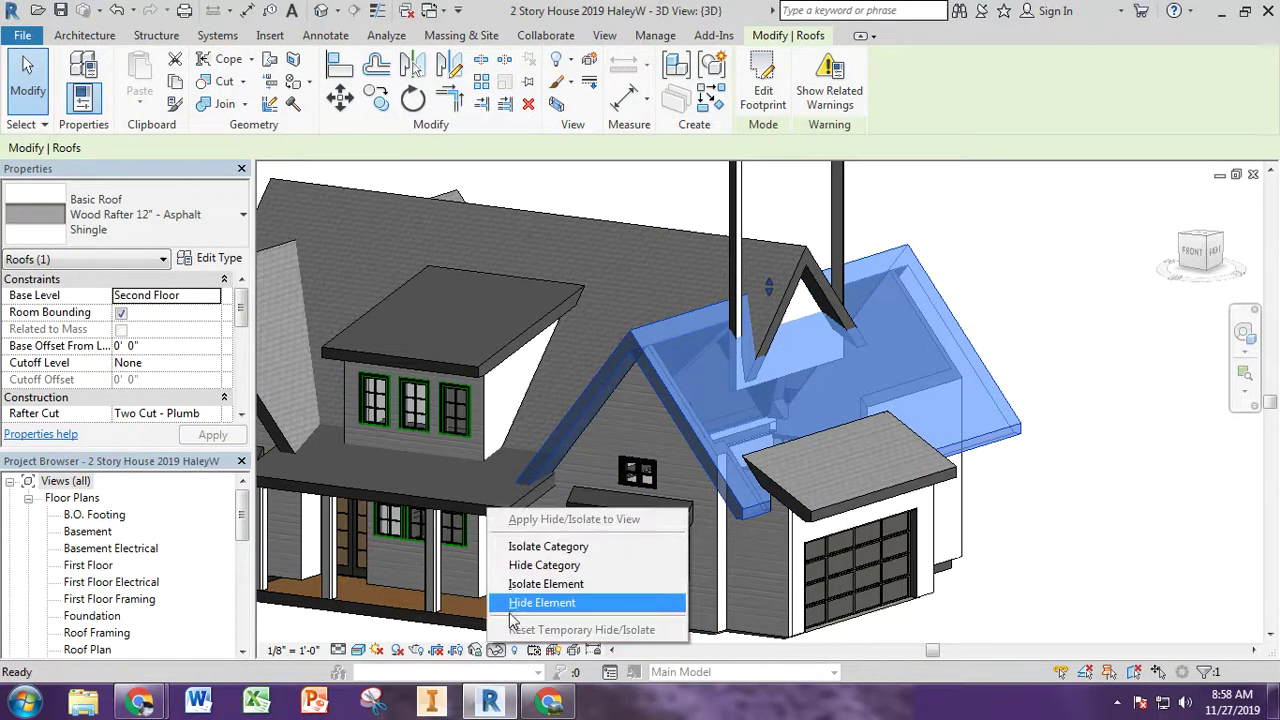
pyautogui.click(511, 609)
pyautogui.scroll(3, 789, 497)
pyautogui.scroll(-2, 789, 497)
pyautogui.keyDown('shift'); pyautogui.moveTo(804, 490); pyautogui.dragTo(930, 501, button='middle'); pyautogui.keyUp('shift')
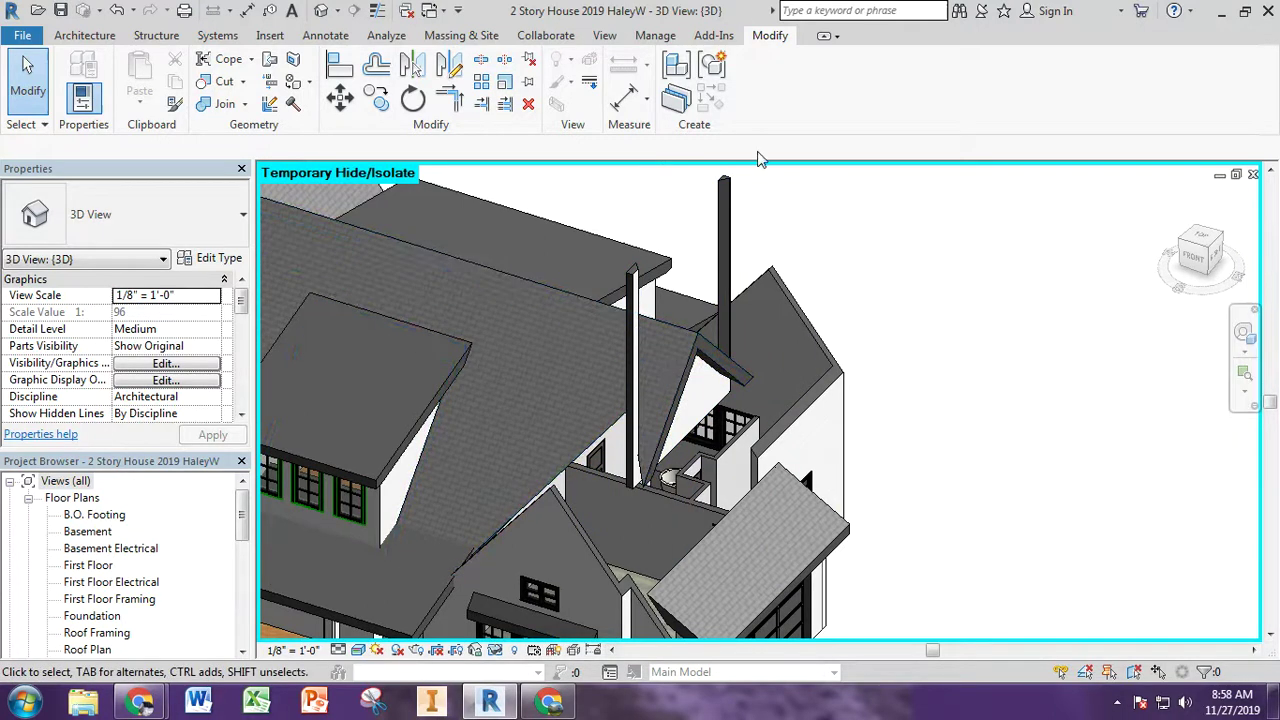
pyautogui.keyDown('shift'); pyautogui.moveTo(976, 292); pyautogui.dragTo(1040, 408, button='middle'); pyautogui.keyUp('shift')
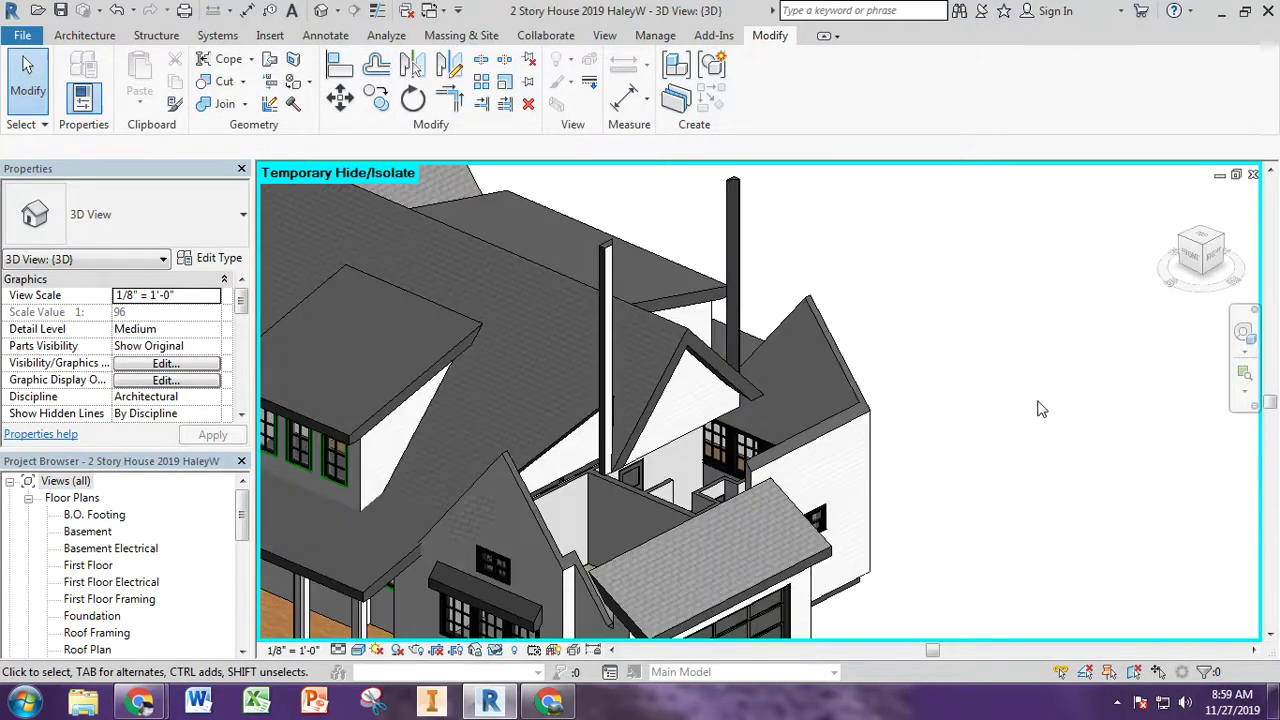
# Reset the temporary hide on the roof above the garage, declining to save the project at the save reminder.
pyautogui.click(495, 650)
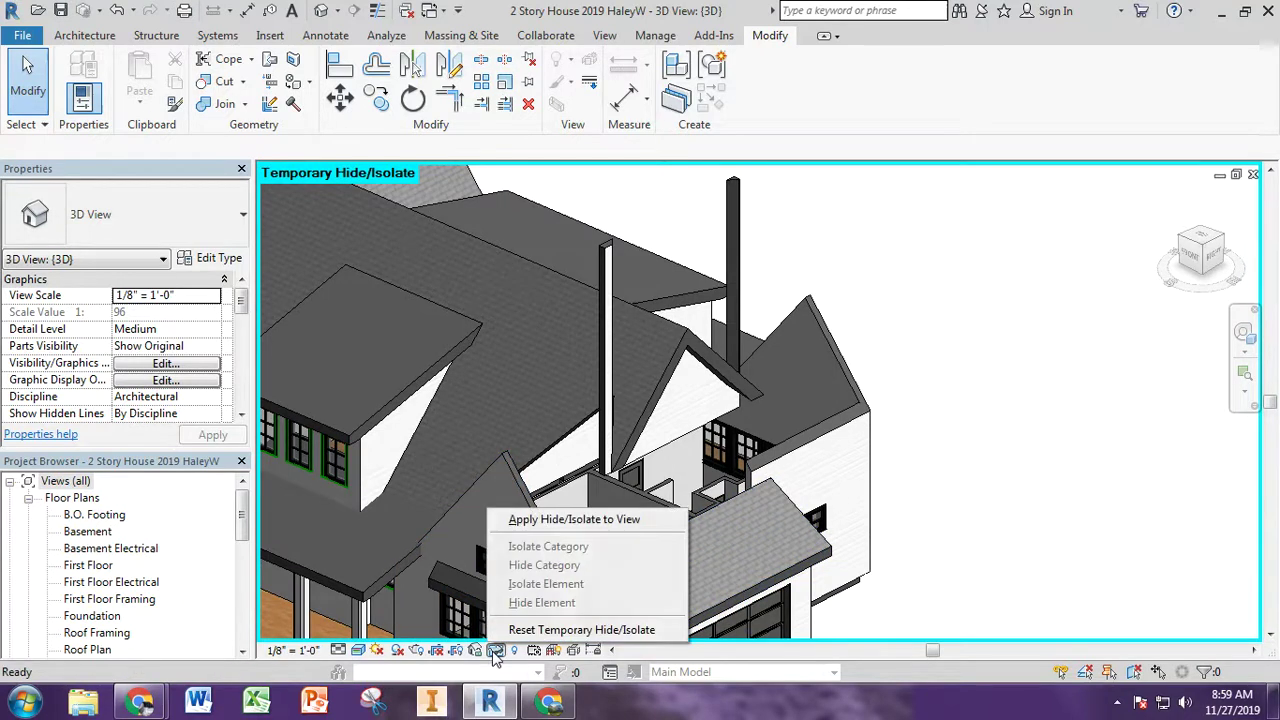
pyautogui.click(560, 630)
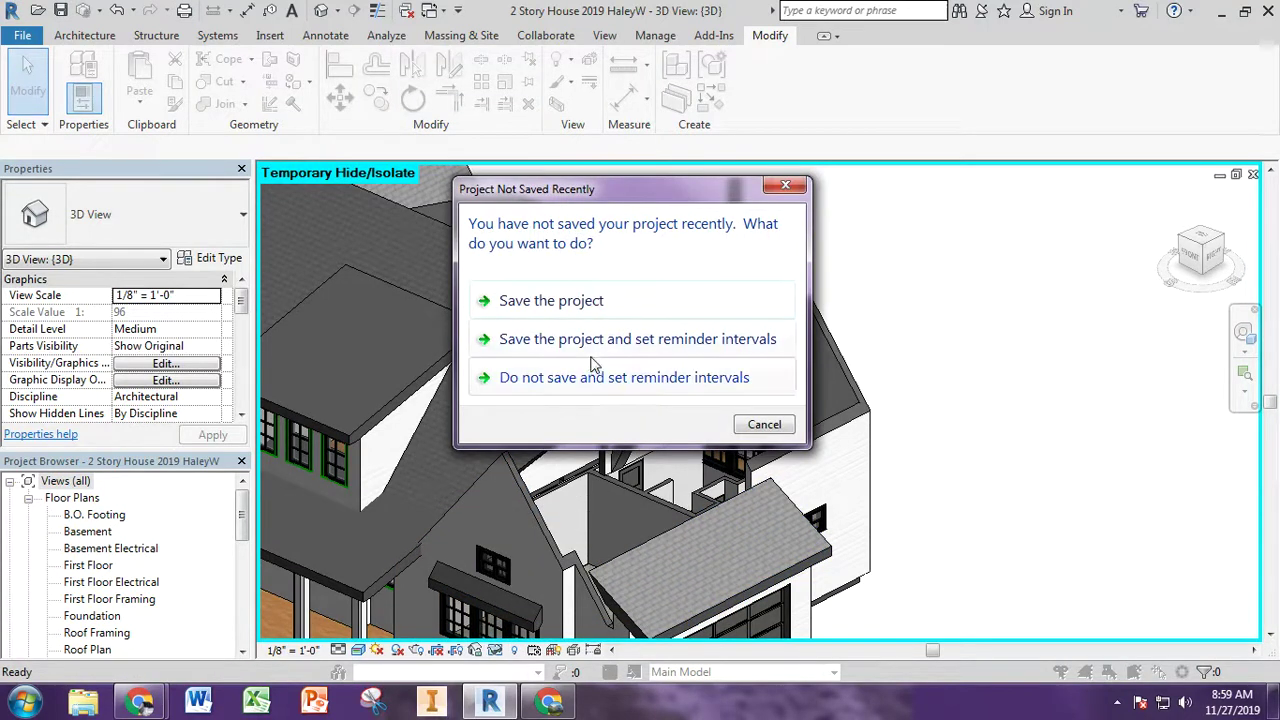
pyautogui.click(597, 377)
pyautogui.click(862, 608)
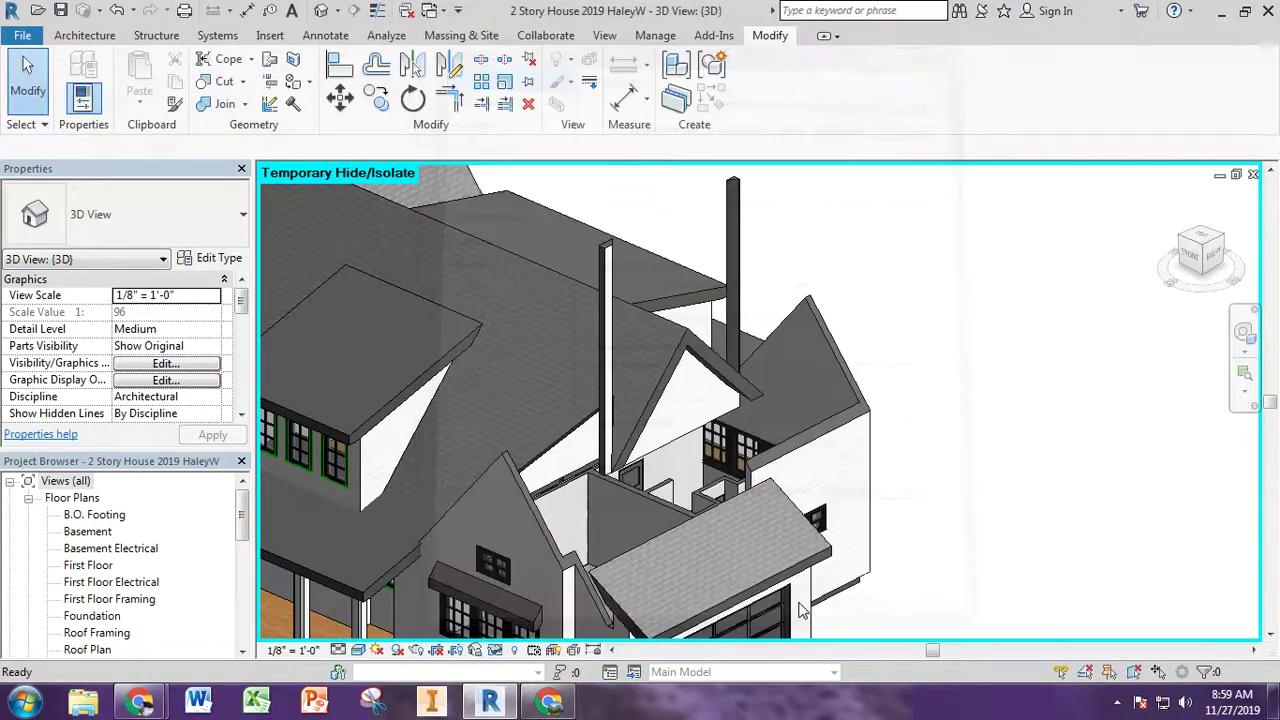
# Open the profile of the wall projecting through the roof at the small side gable for editing, in the right view.
pyautogui.click(613, 417)
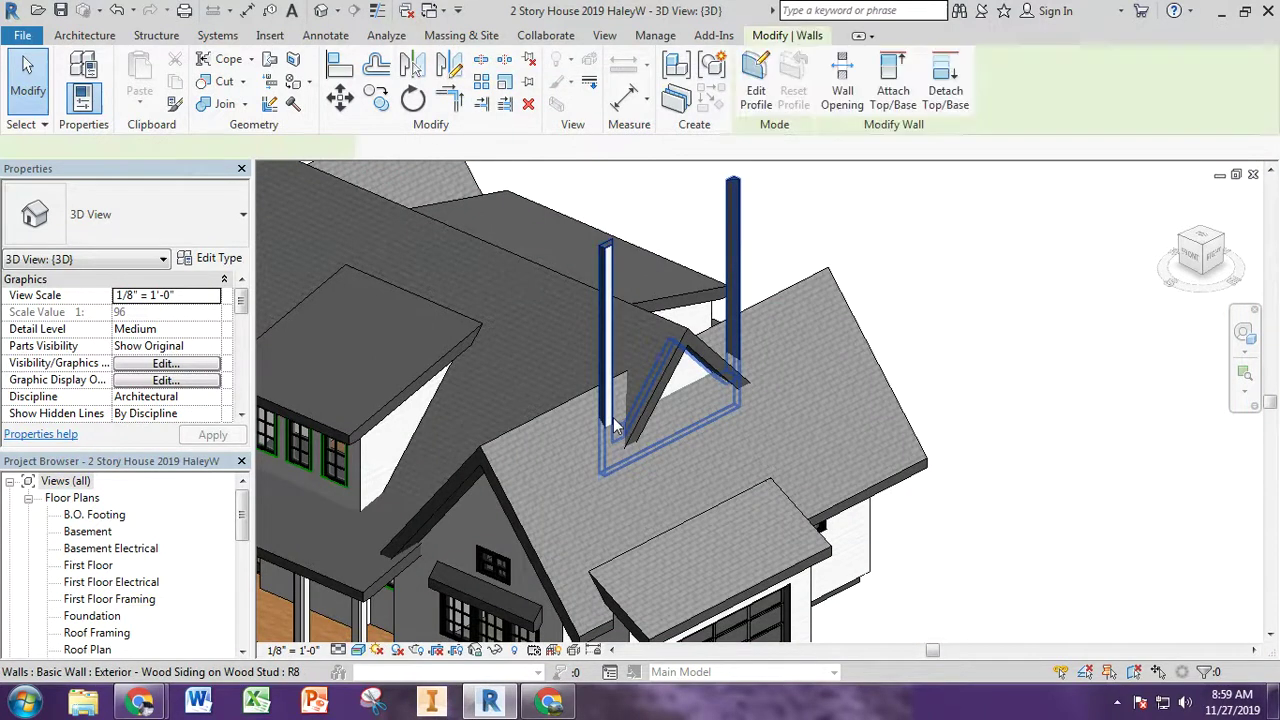
pyautogui.keyDown('shift'); pyautogui.moveTo(613, 417); pyautogui.dragTo(686, 375, button='middle'); pyautogui.keyUp('shift')
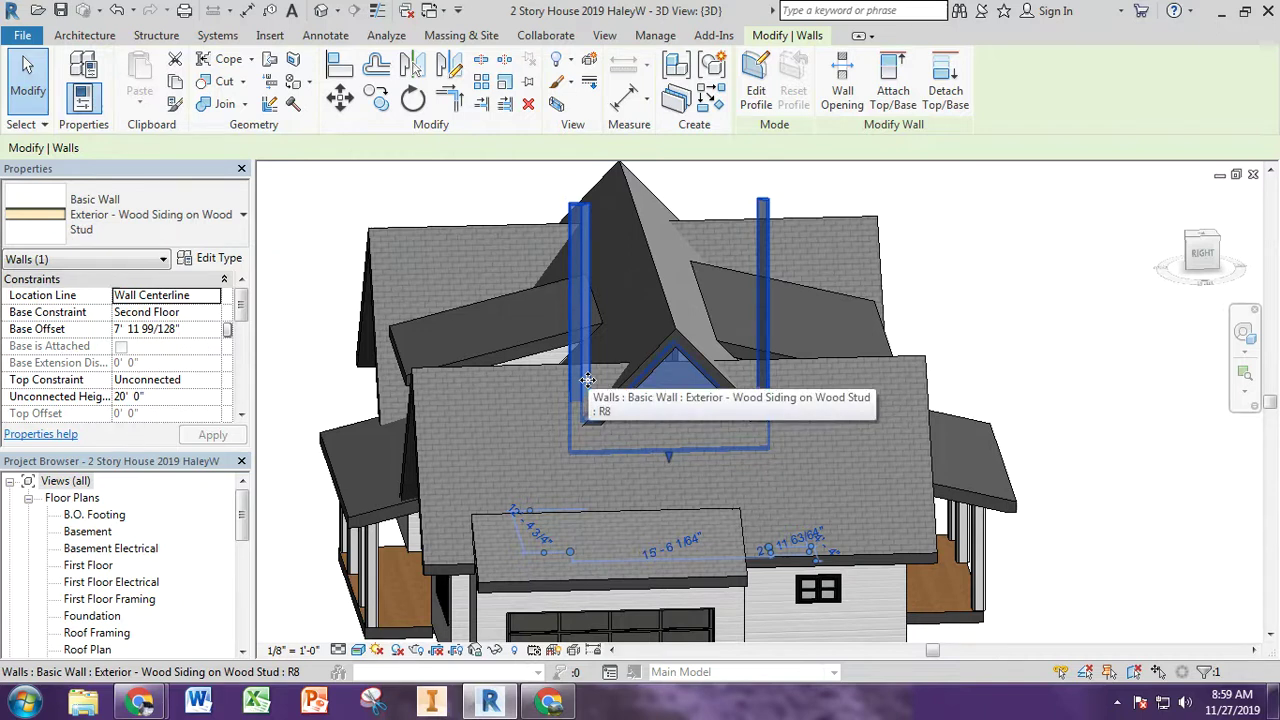
pyautogui.doubleClick(588, 380)
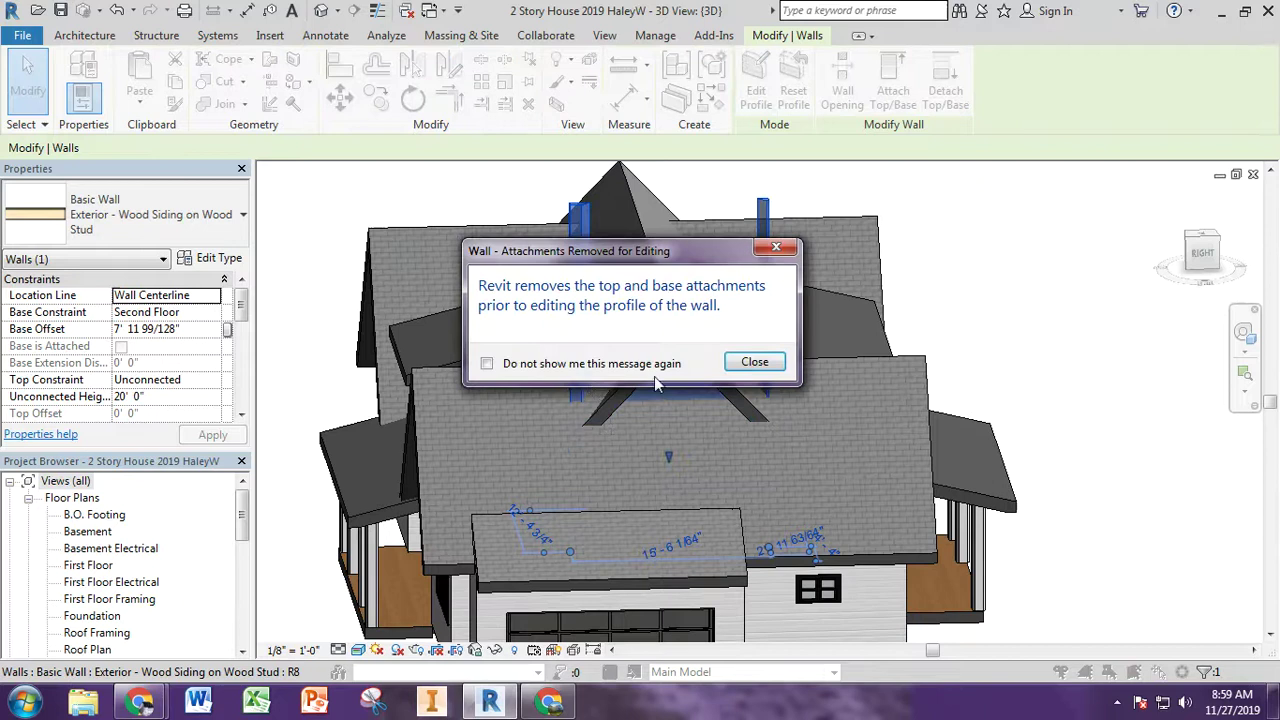
pyautogui.click(733, 364)
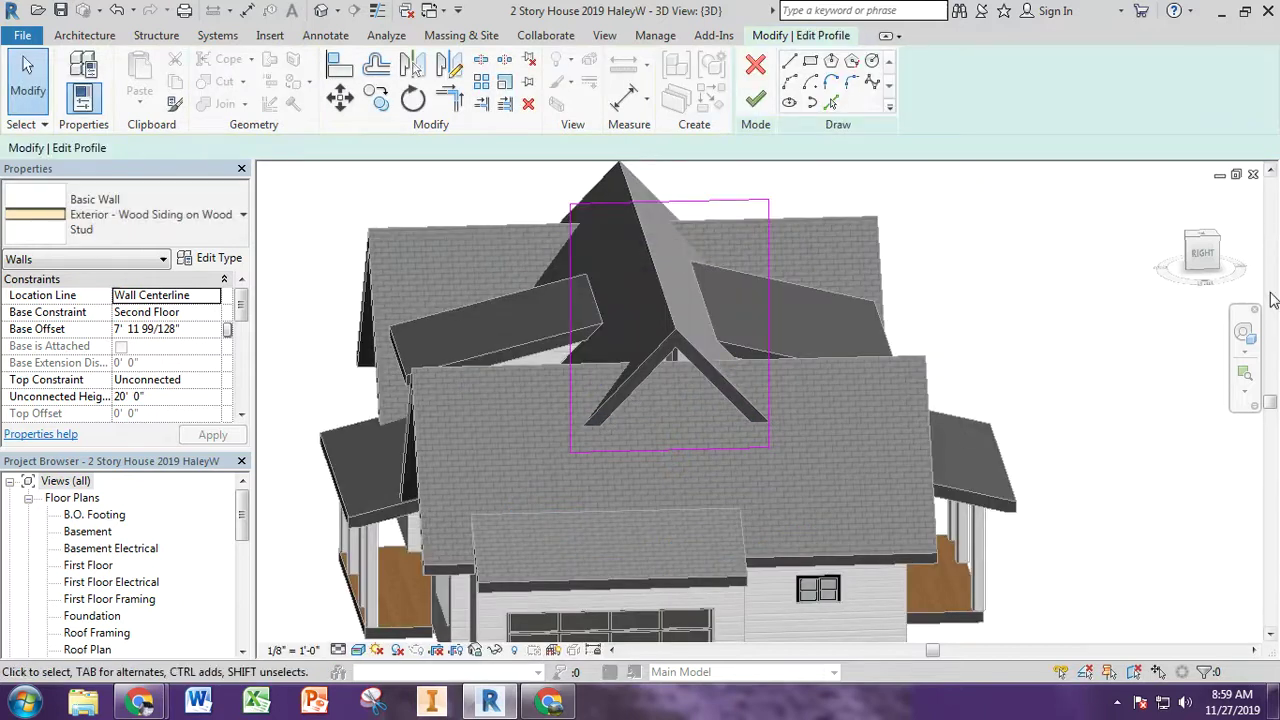
pyautogui.click(1202, 256)
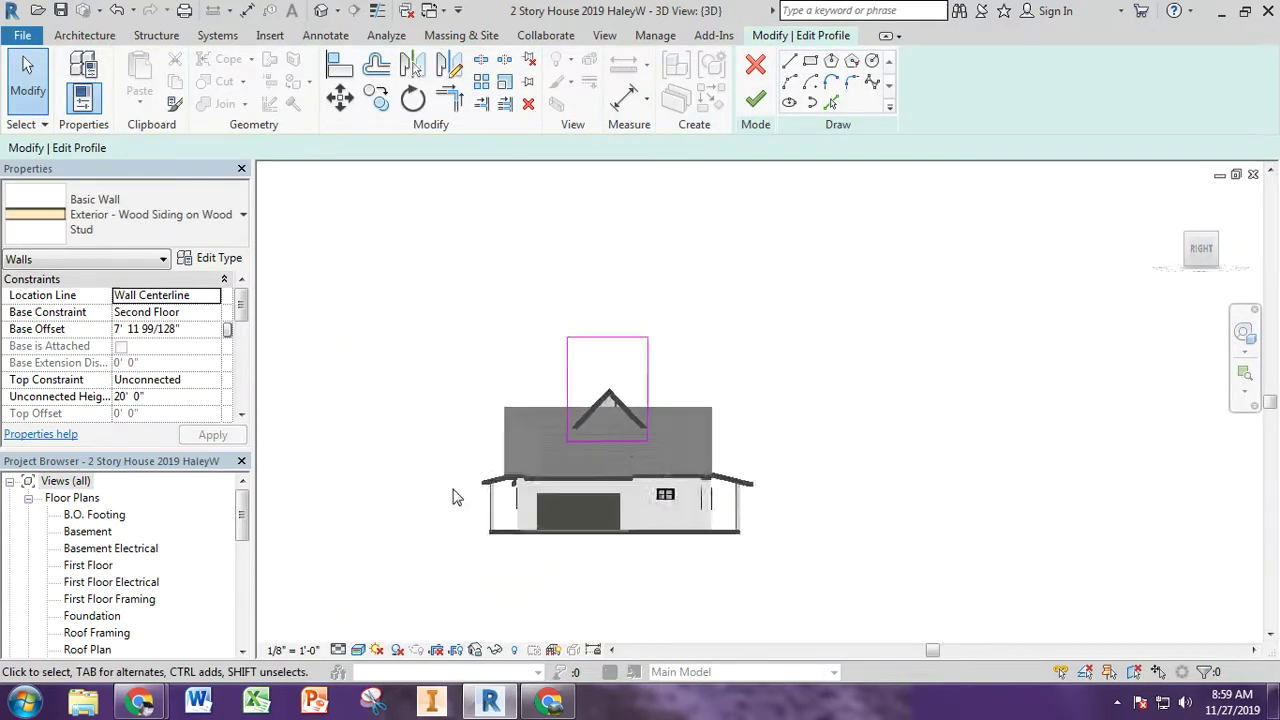
pyautogui.scroll(4, 799, 375)
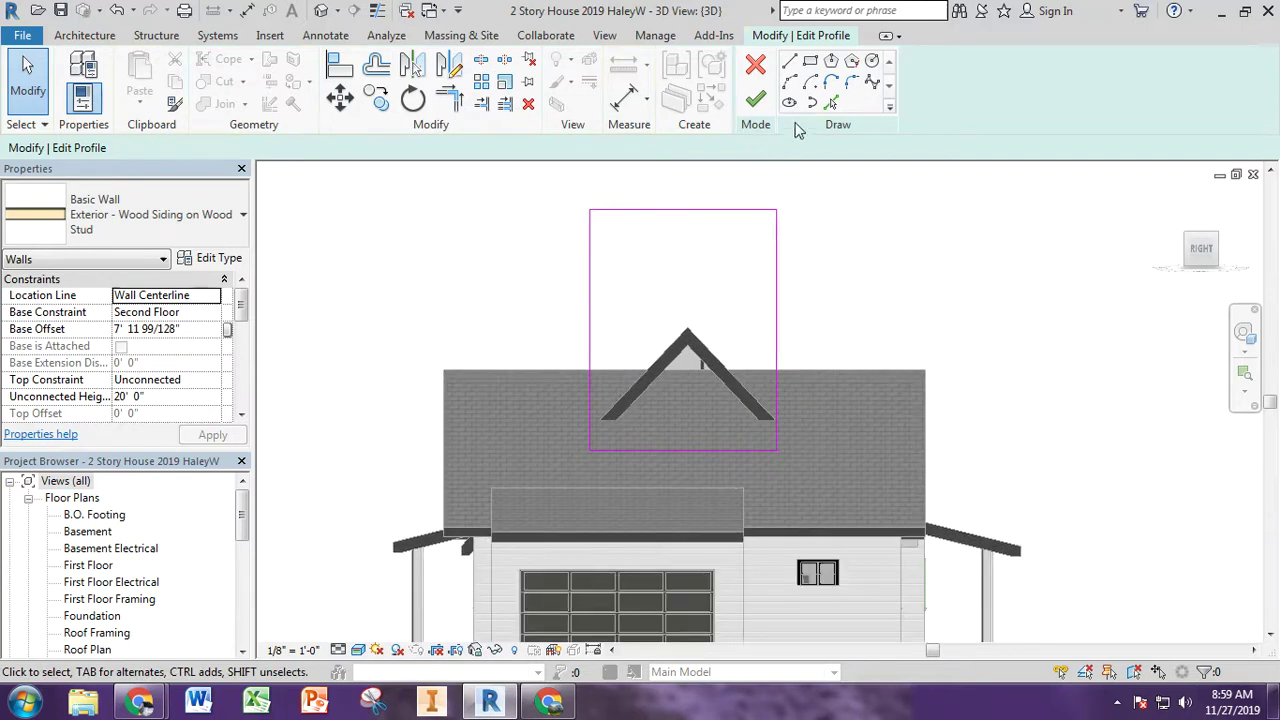
# Pick the underside edges of both small gable roof slopes as lines in the wall profile sketch.
pyautogui.click(830, 104)
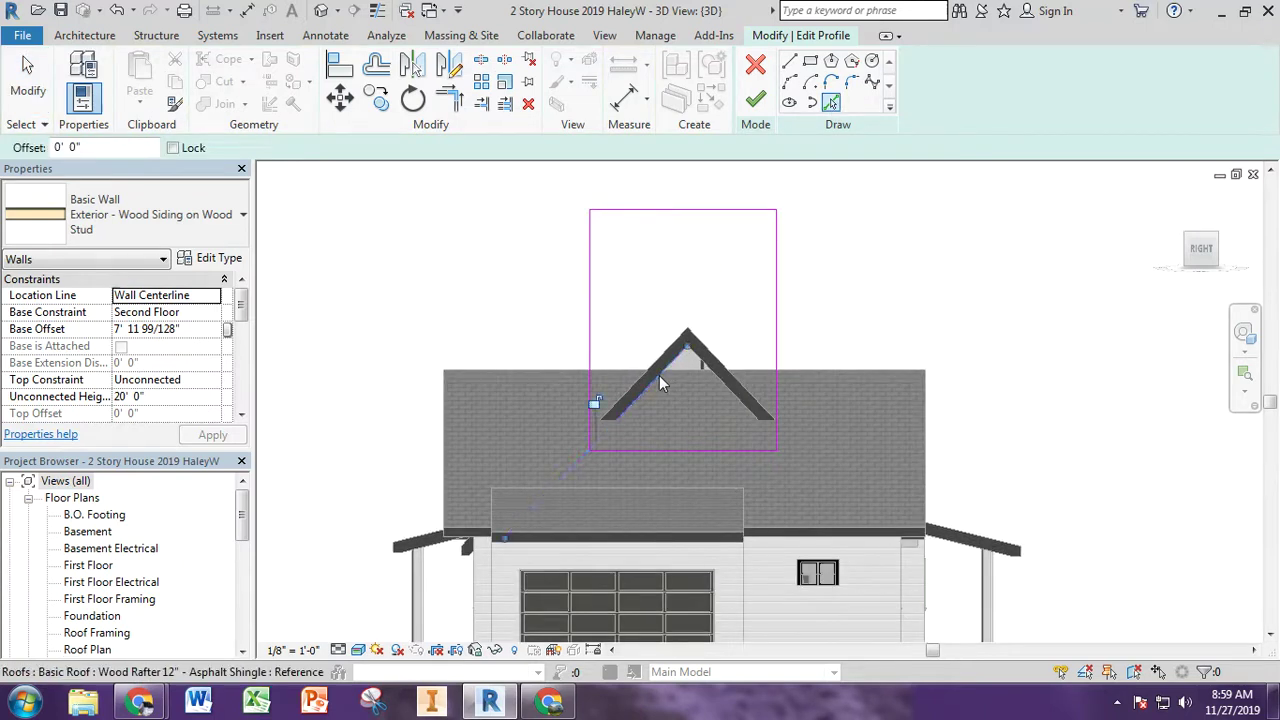
pyautogui.click(728, 397)
pyautogui.press('Escape')
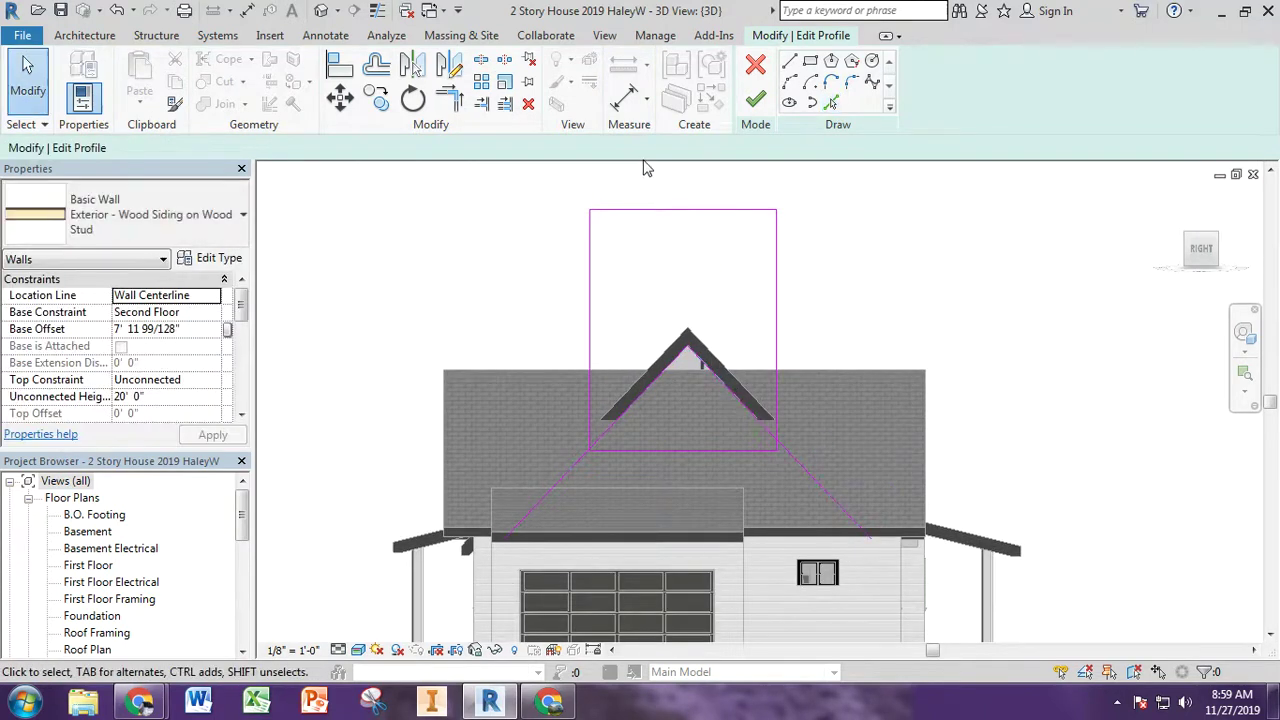
# Trim the left sloped line to a corner with the wall profile's bottom line.
pyautogui.click(450, 97)
pyautogui.click(603, 440)
pyautogui.click(604, 447)
pyautogui.click(762, 450)
pyautogui.click(778, 446)
pyautogui.press('Escape')
pyautogui.press('Escape')
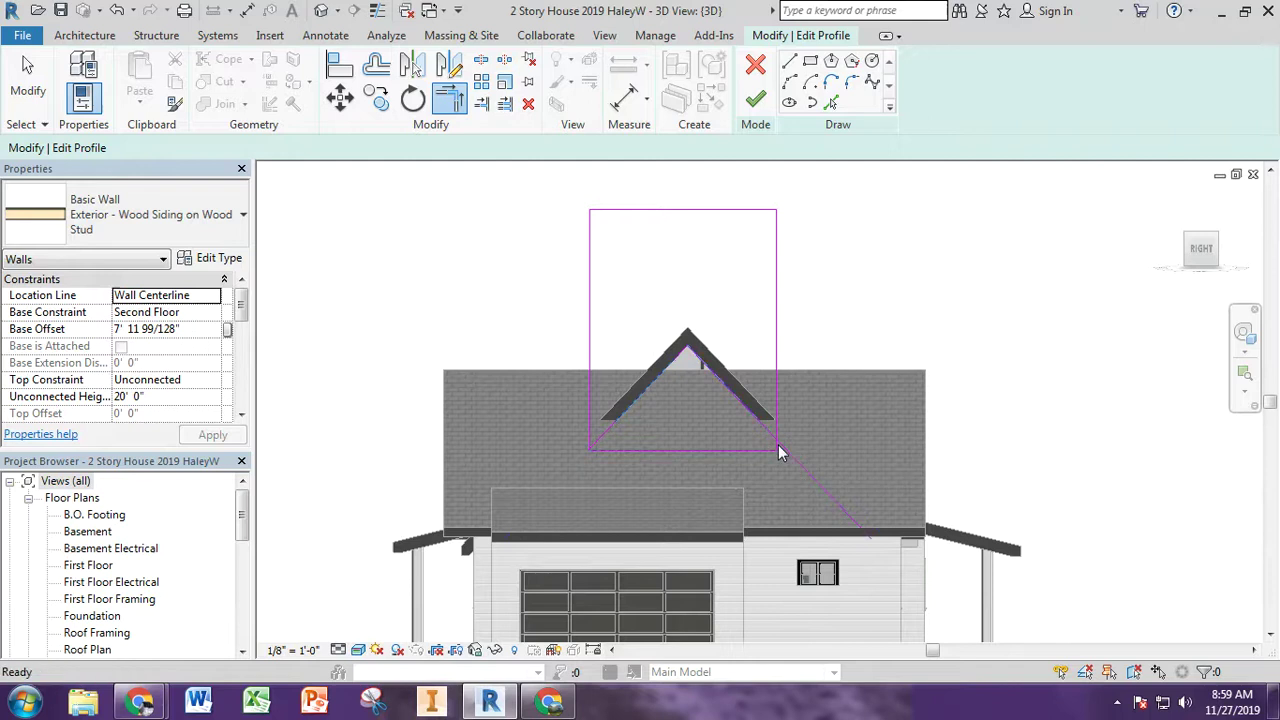
# Trim the right sloped line and the wall profile's right vertical line to a corner.
pyautogui.press('t')
pyautogui.press('r')
pyautogui.scroll(-2, 765, 452)
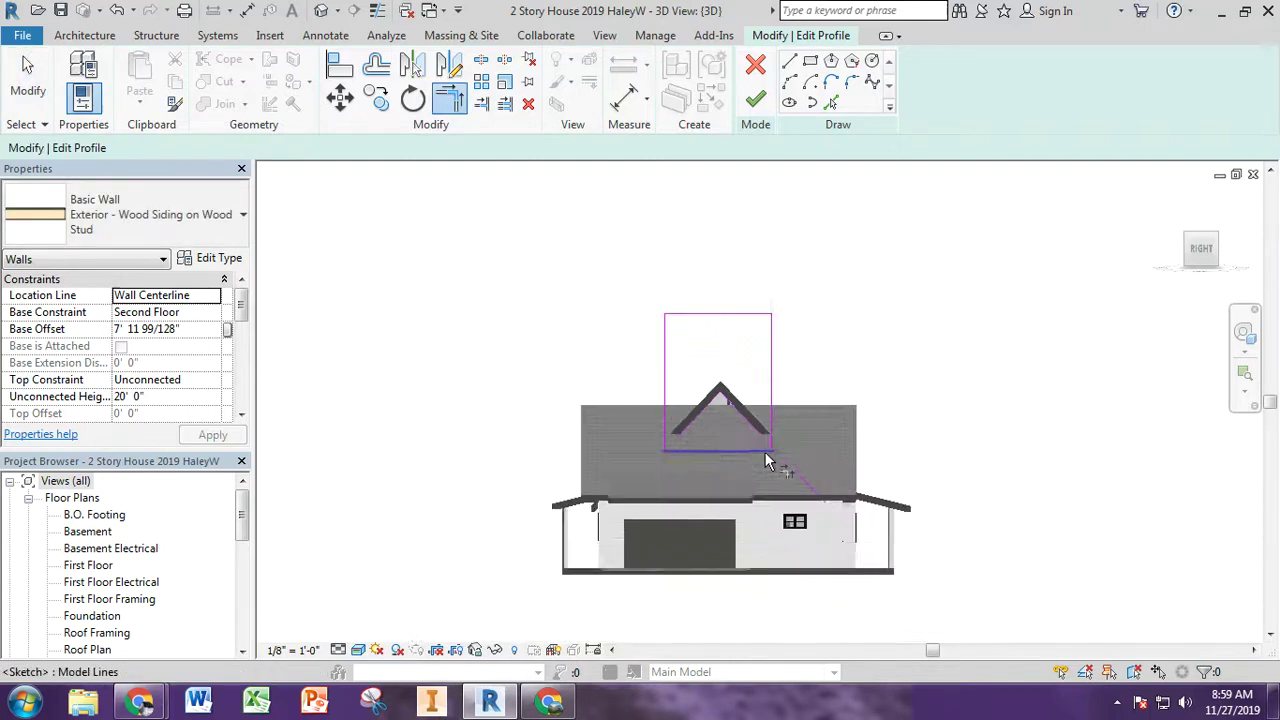
pyautogui.scroll(3, 765, 452)
pyautogui.scroll(3, 765, 452)
pyautogui.click(792, 440)
pyautogui.click(777, 407)
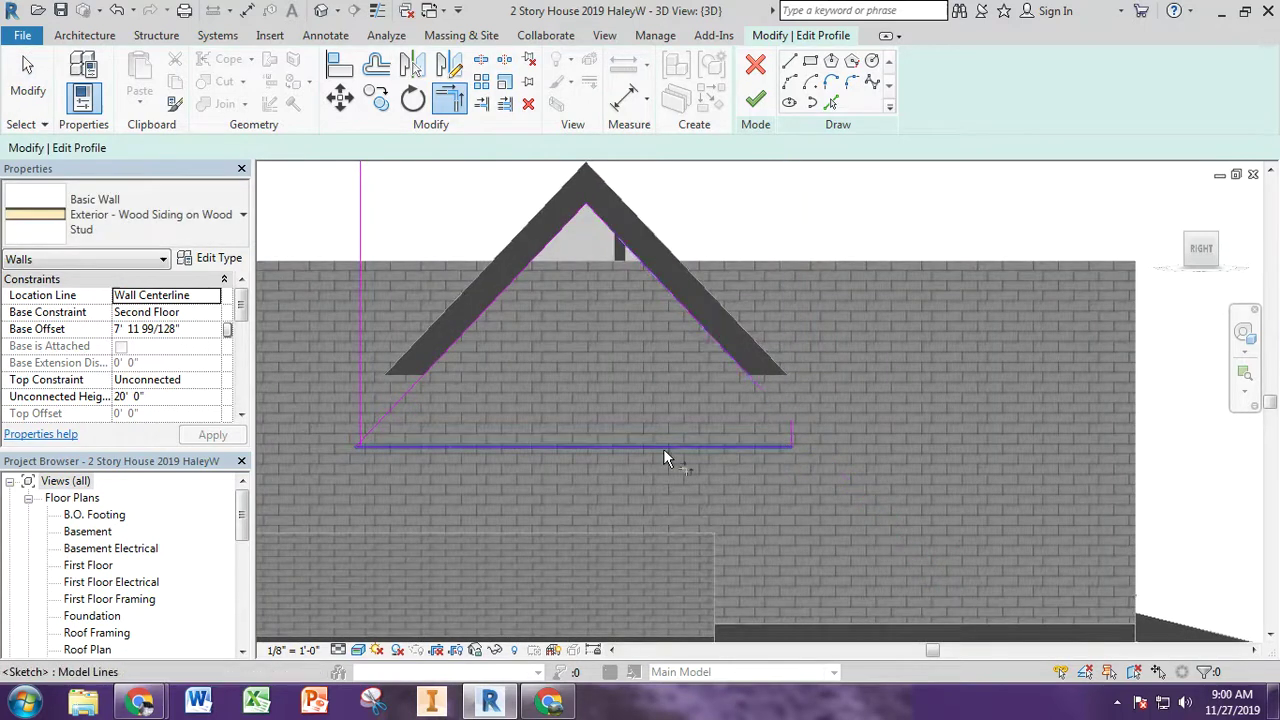
# Trim the left sloped line to a corner with the left vertical line, and join that vertical to the bottom line.
pyautogui.click(362, 437)
pyautogui.scroll(4, 362, 435)
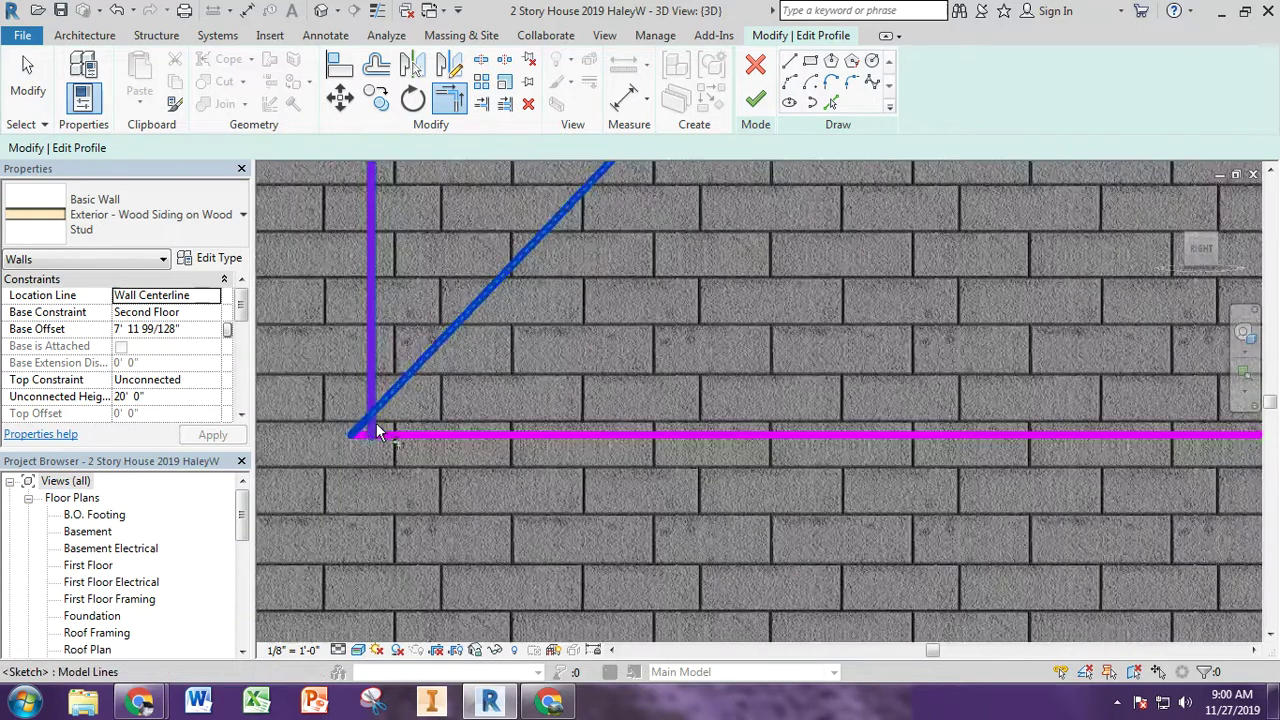
pyautogui.click(370, 430)
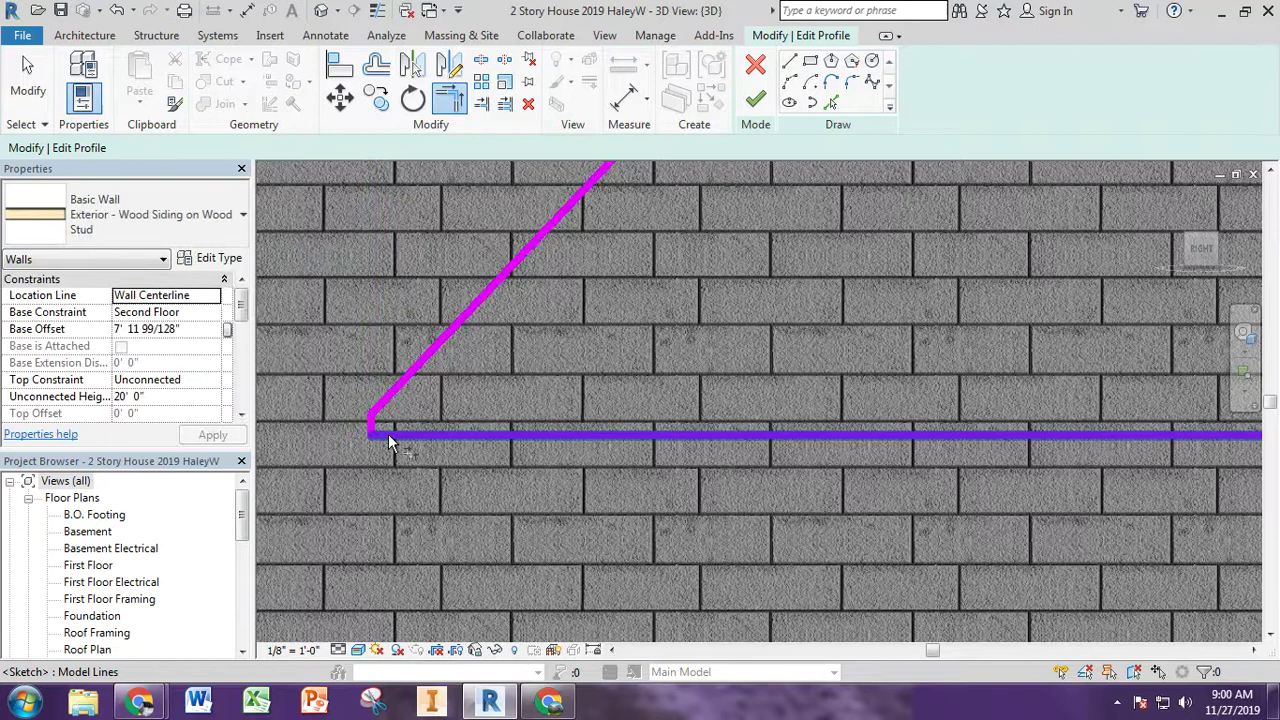
pyautogui.press('Escape')
# Try to finish the wall profile, show the sketch lines that are not in a closed loop, and return to sketching.
pyautogui.scroll(-6, 621, 353)
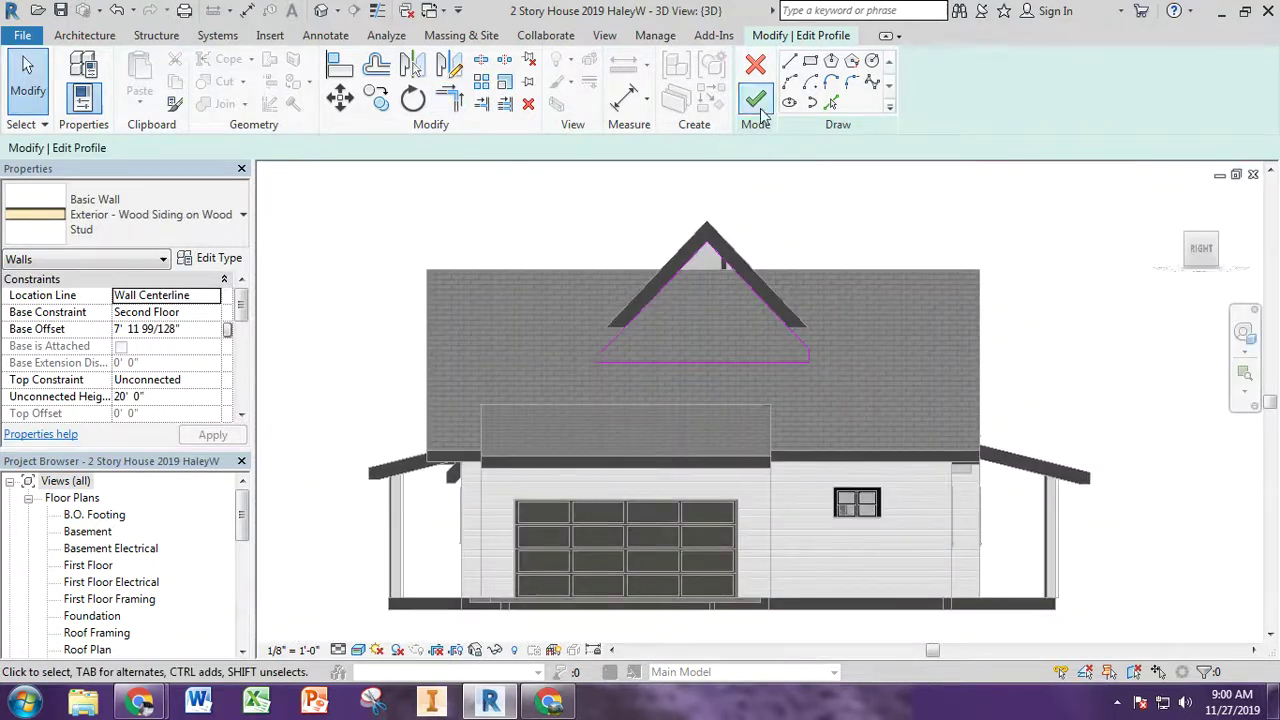
pyautogui.click(755, 99)
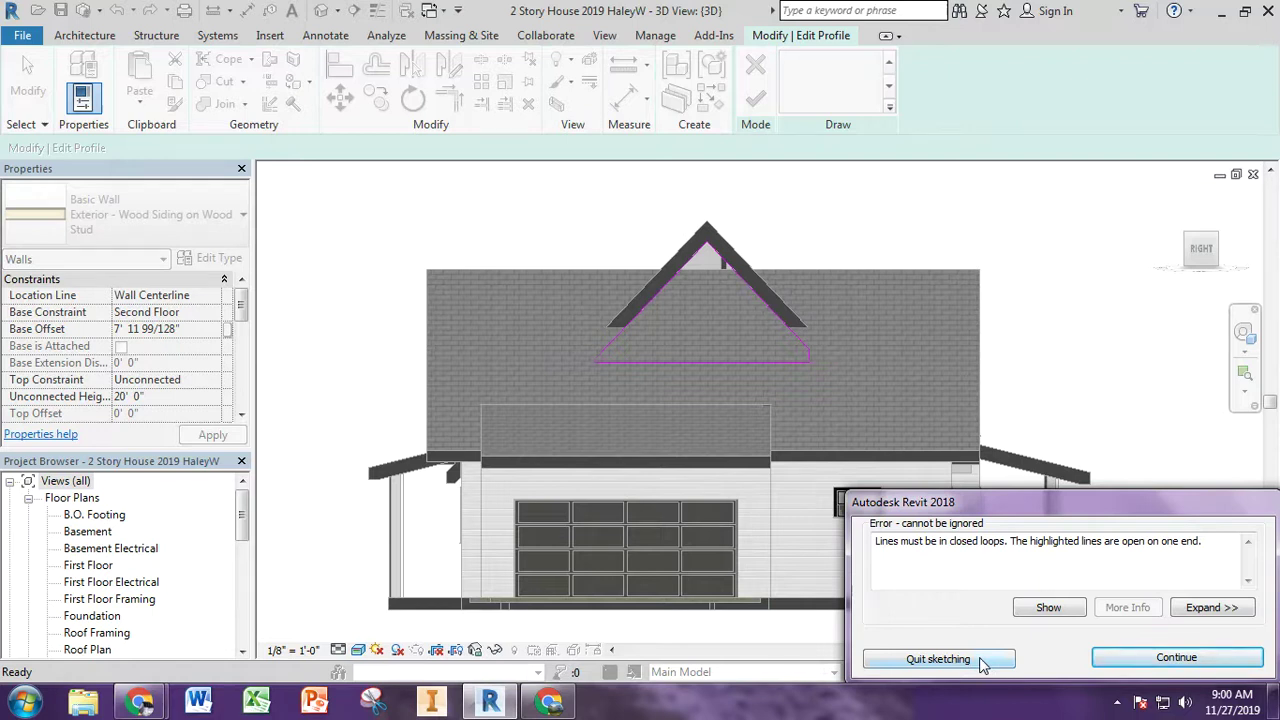
pyautogui.click(1050, 608)
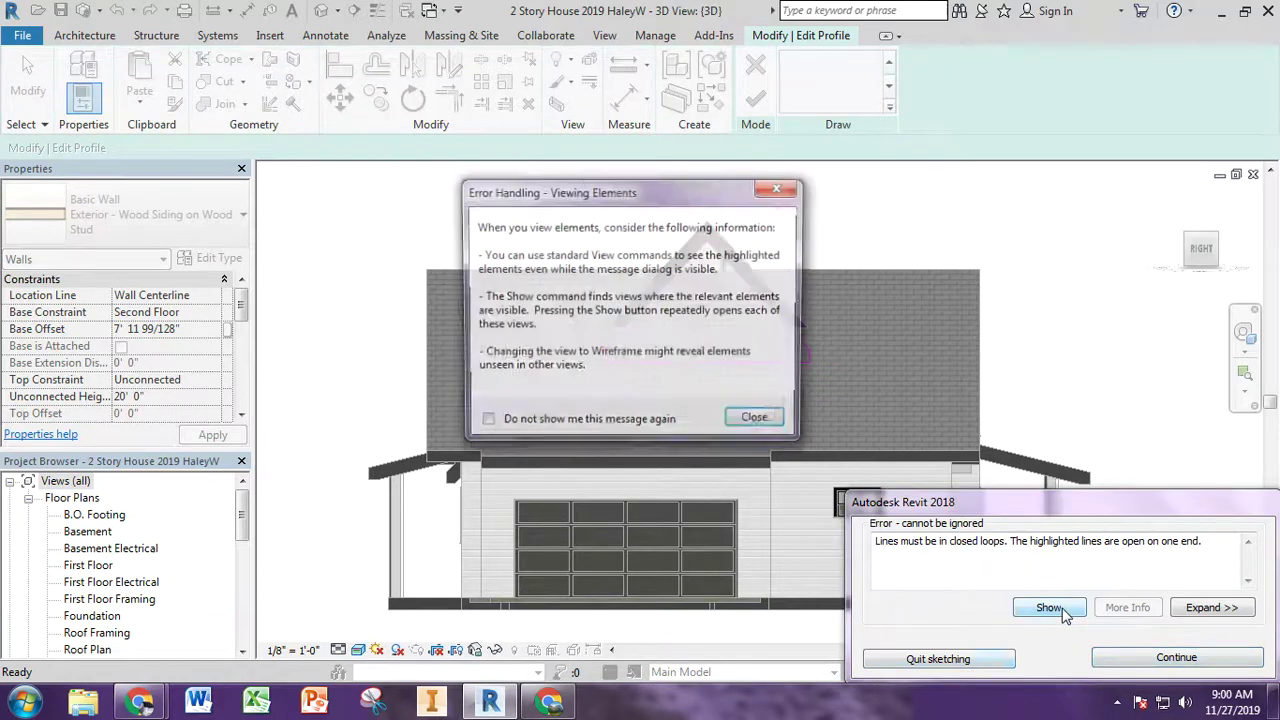
pyautogui.click(758, 421)
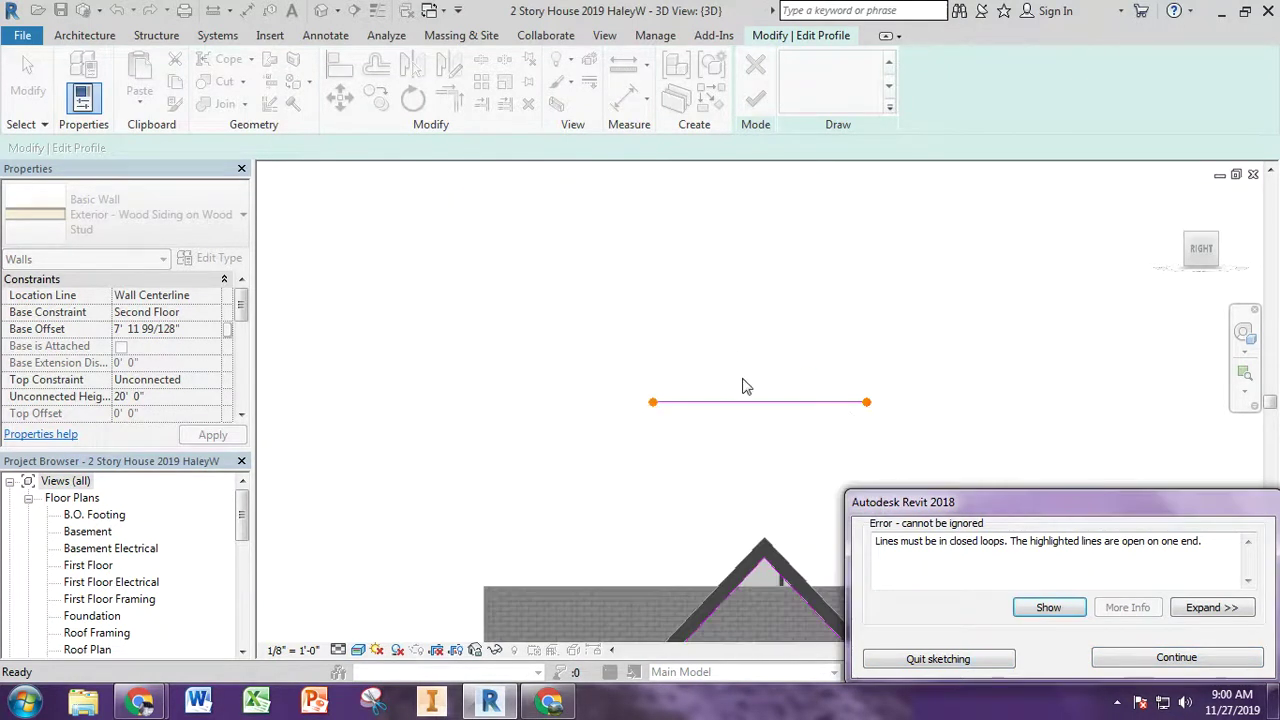
pyautogui.click(1127, 659)
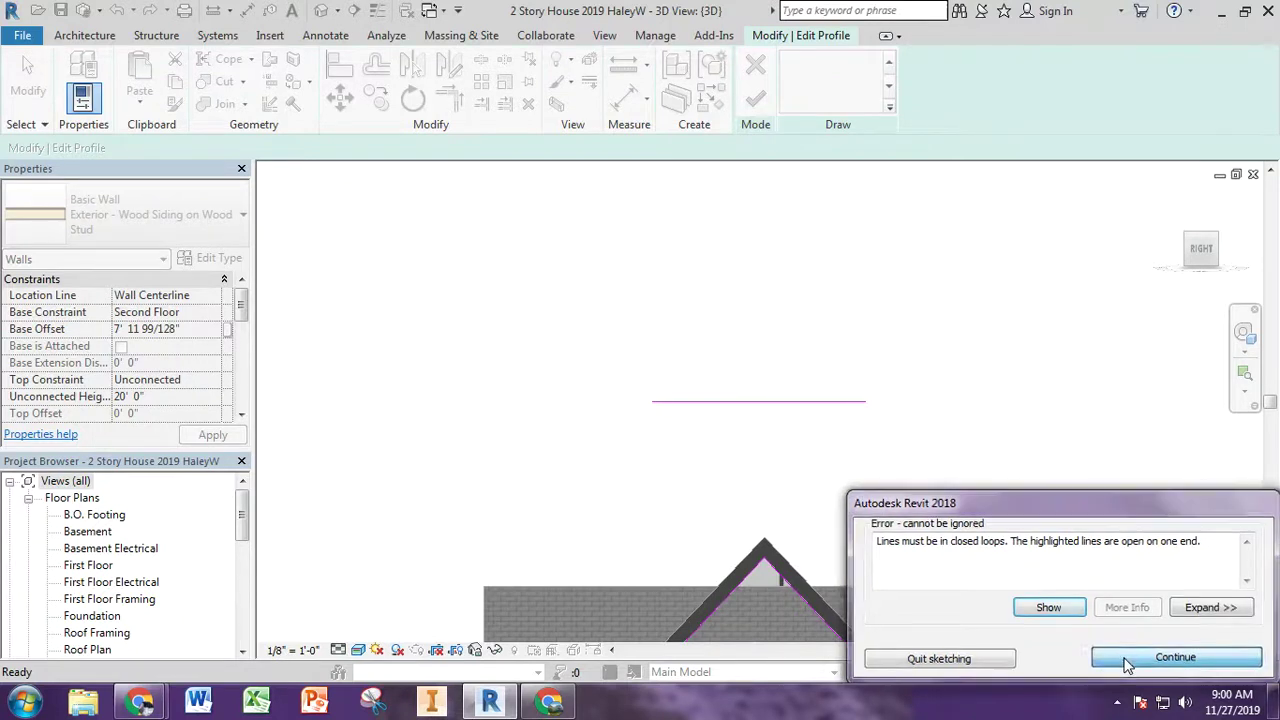